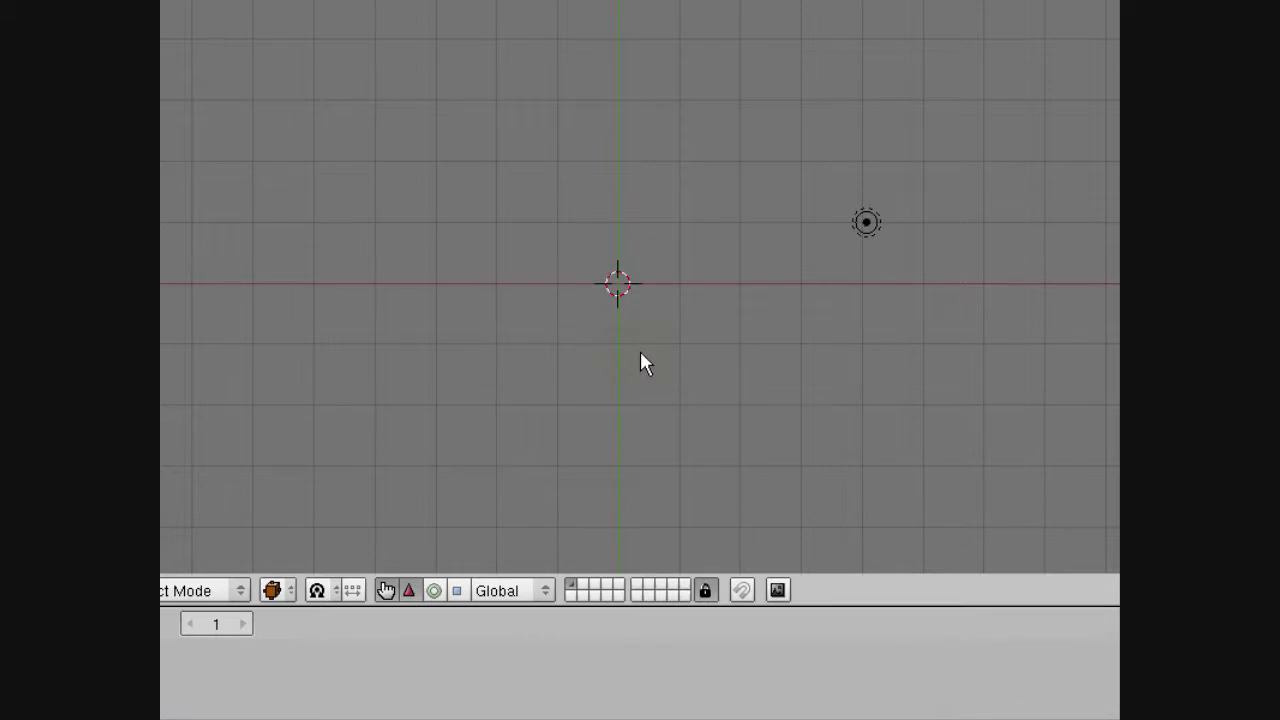
- Add a plane mesh at the centre of the scene and scale it by 3
{"action": "key", "text": "space"}
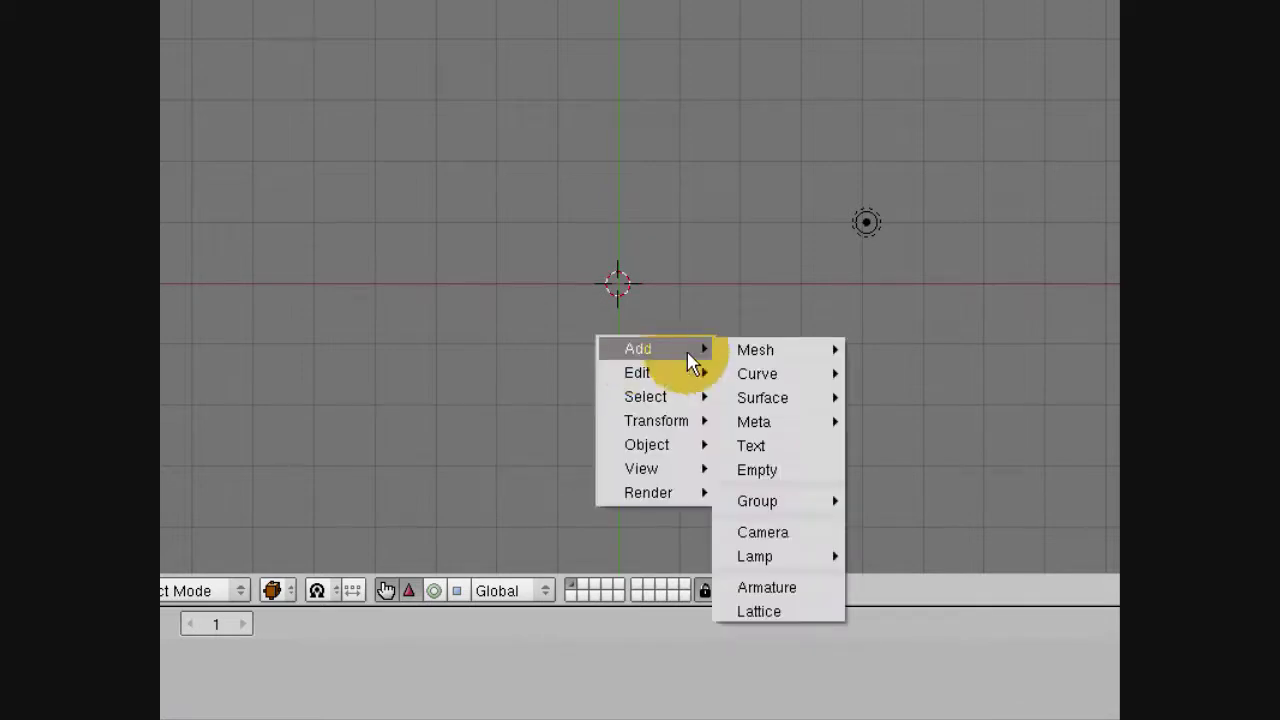
{"action": "mouse_move", "coordinate": [749, 345]}
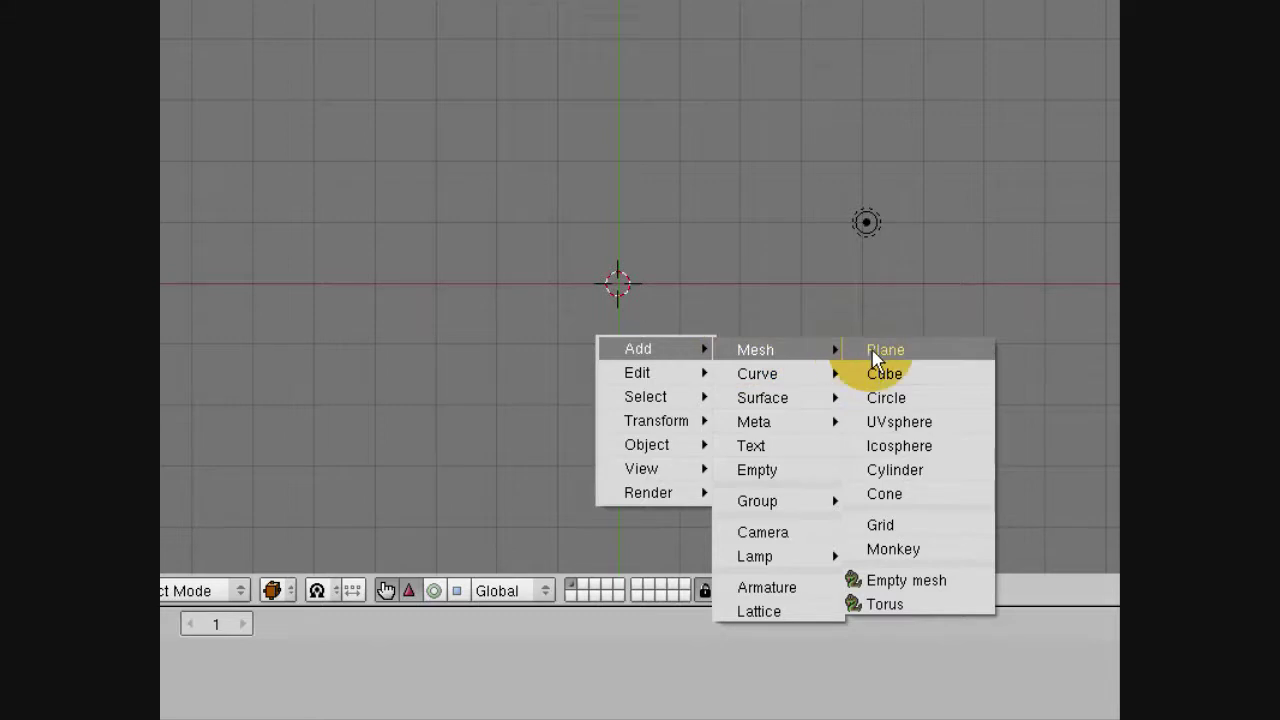
{"action": "left_click", "coordinate": [875, 352]}
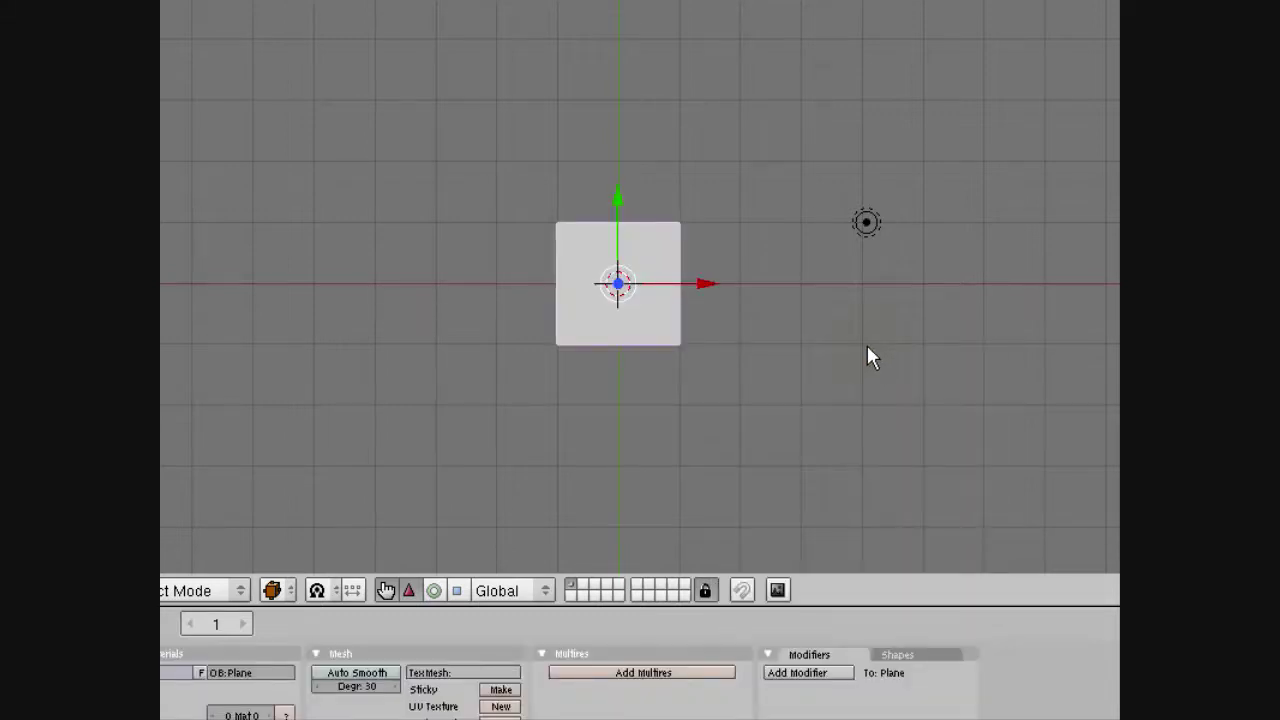
{"action": "key", "text": "s"}
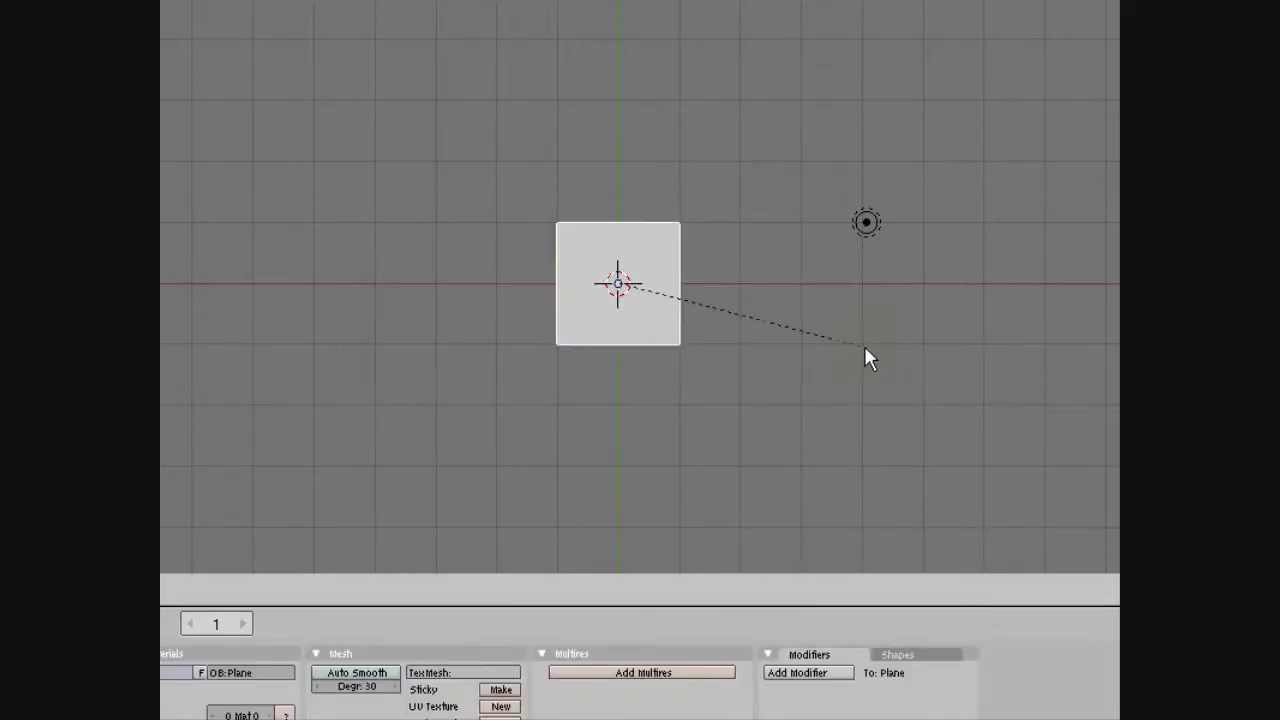
{"action": "key", "text": "3"}
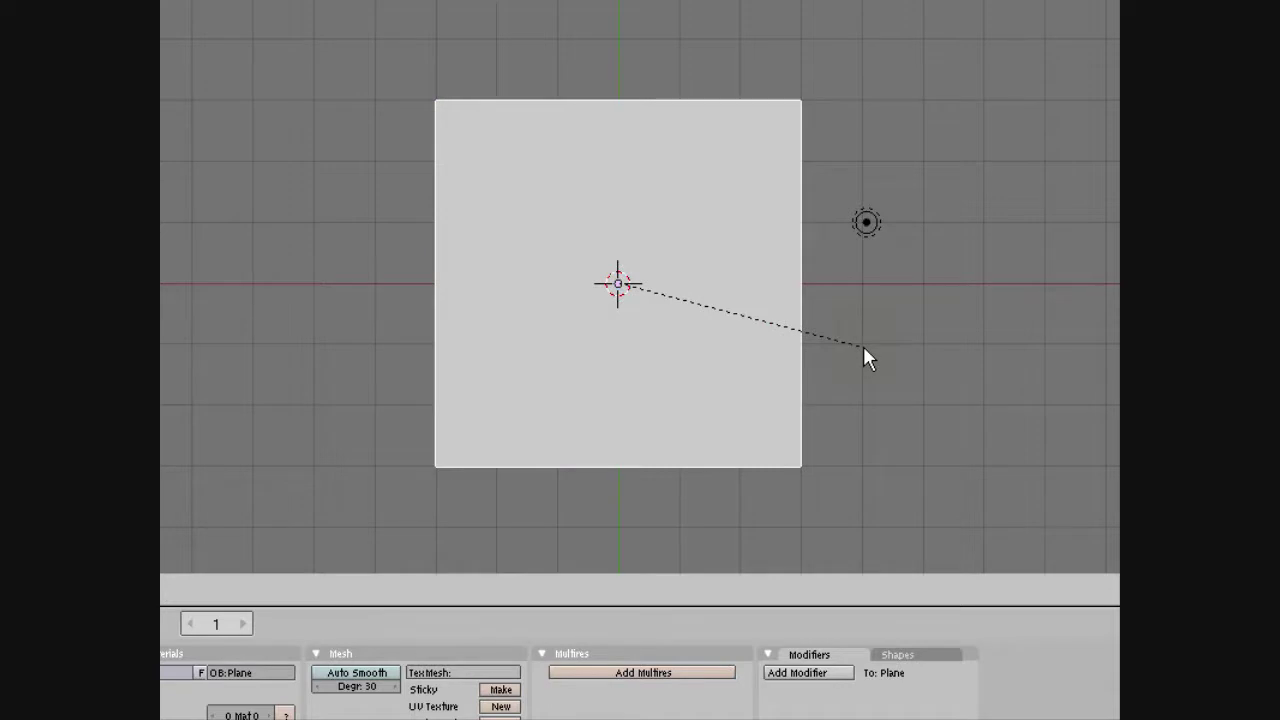
{"action": "key", "text": "Return"}
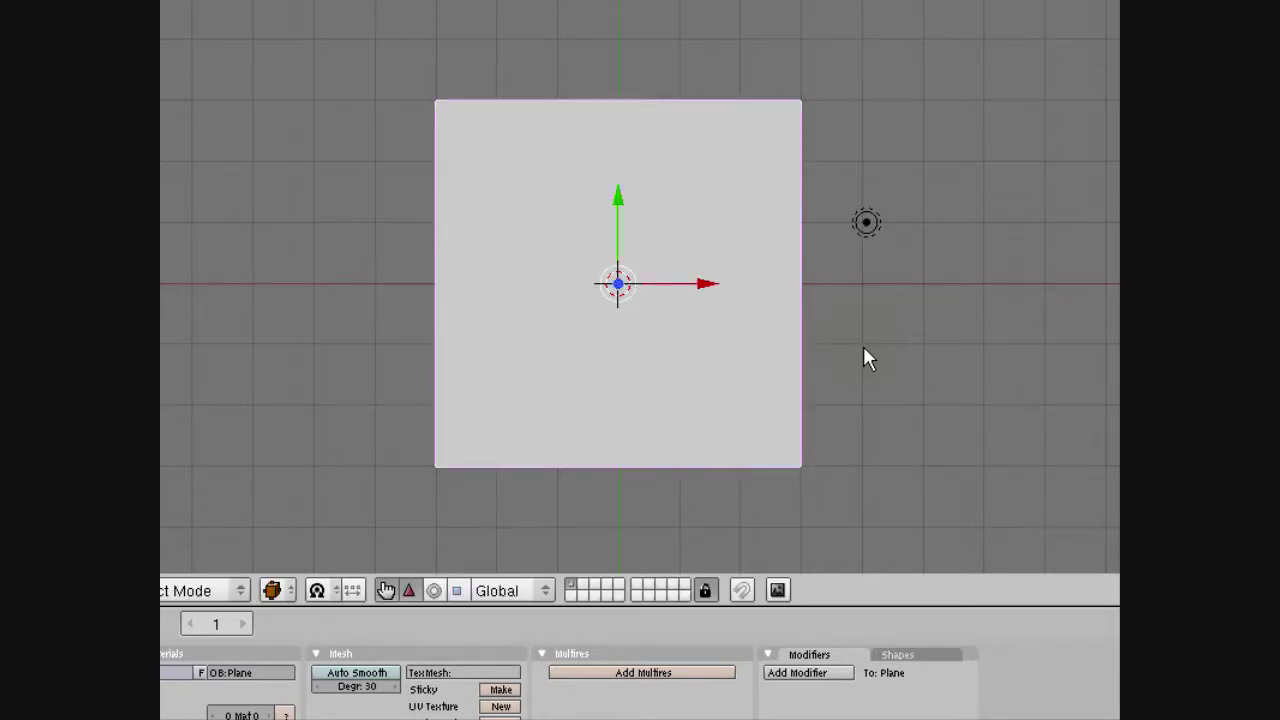
- Add a new particle system to the plane and set its type to Hair
{"action": "mouse_move", "coordinate": [863, 346]}
{"action": "left_mouse_down"}
{"action": "mouse_move", "coordinate": [681, 446]}
{"action": "mouse_move", "coordinate": [133, 644]}
{"action": "mouse_move", "coordinate": [261, 604]}
{"action": "left_mouse_up"}
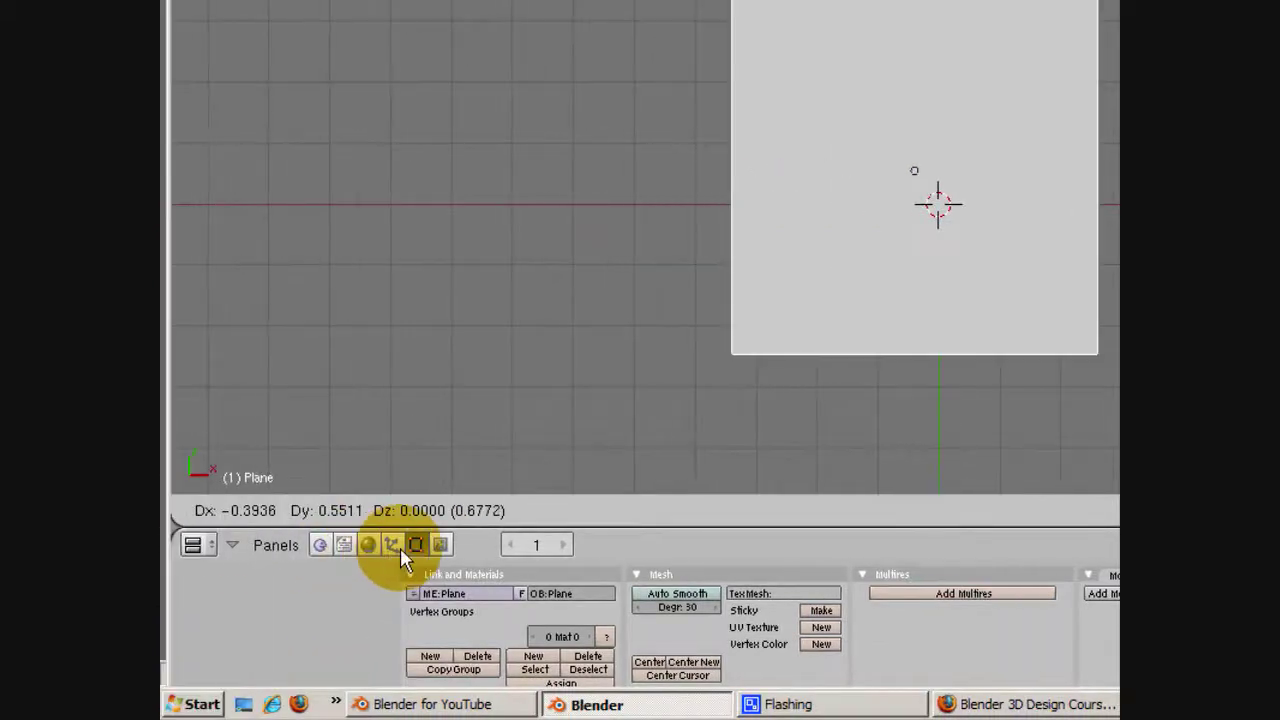
{"action": "left_click", "coordinate": [394, 545]}
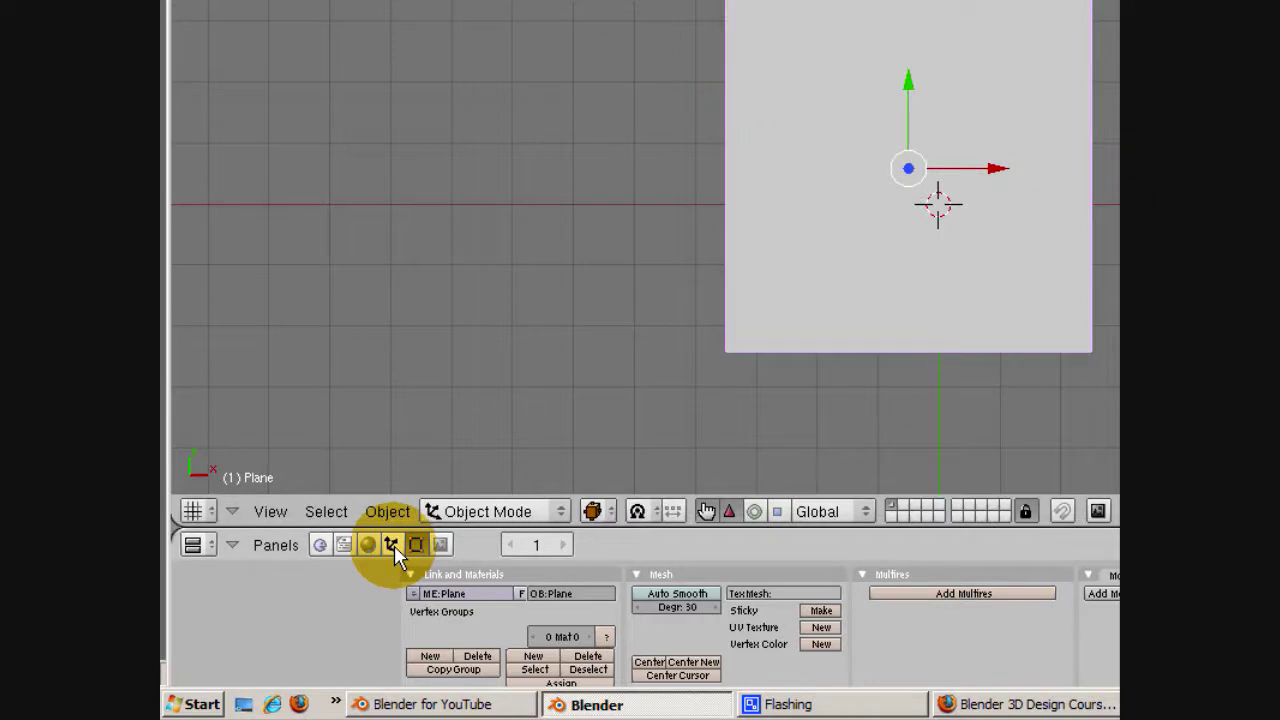
{"action": "left_click", "coordinate": [392, 544]}
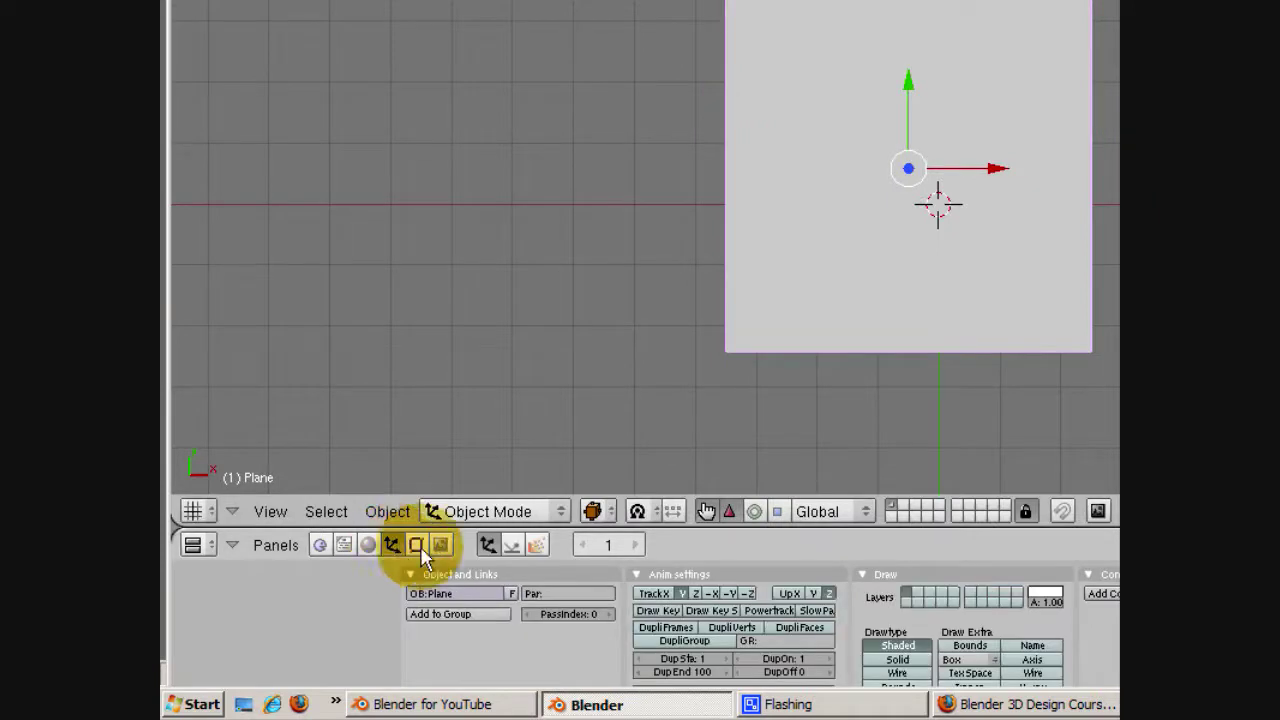
{"action": "left_click", "coordinate": [536, 546]}
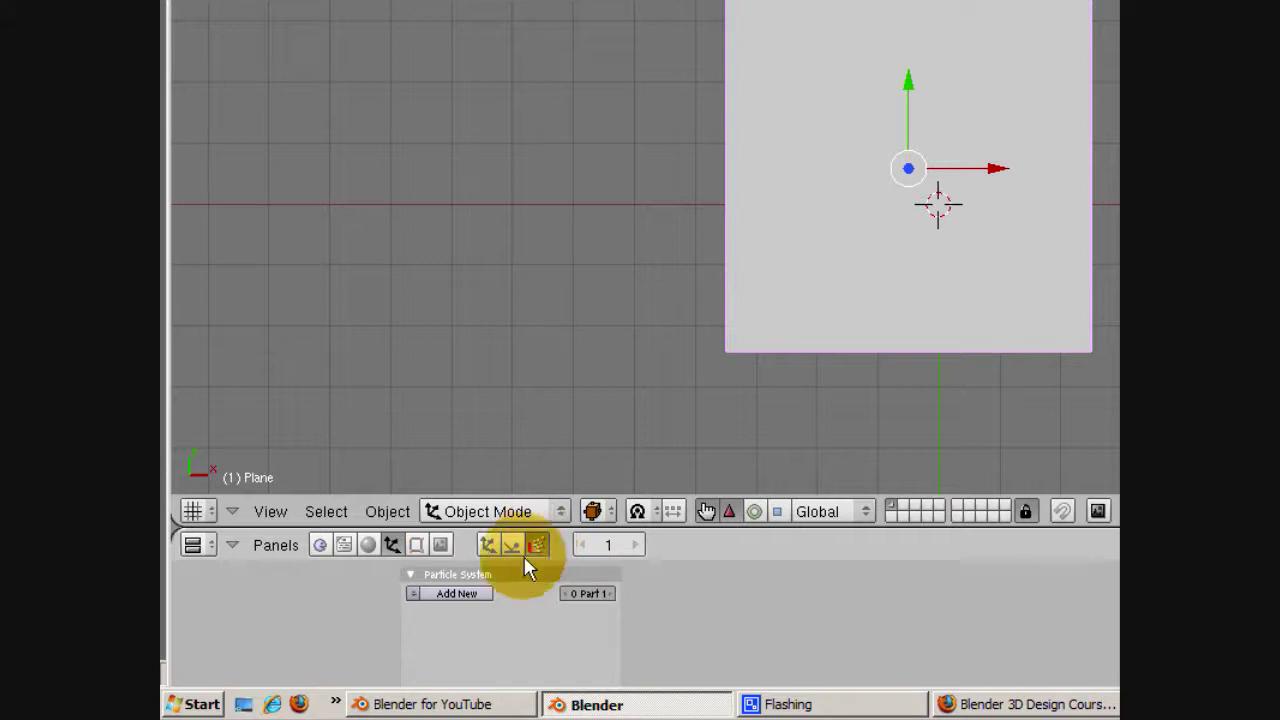
{"action": "left_click", "coordinate": [449, 594]}
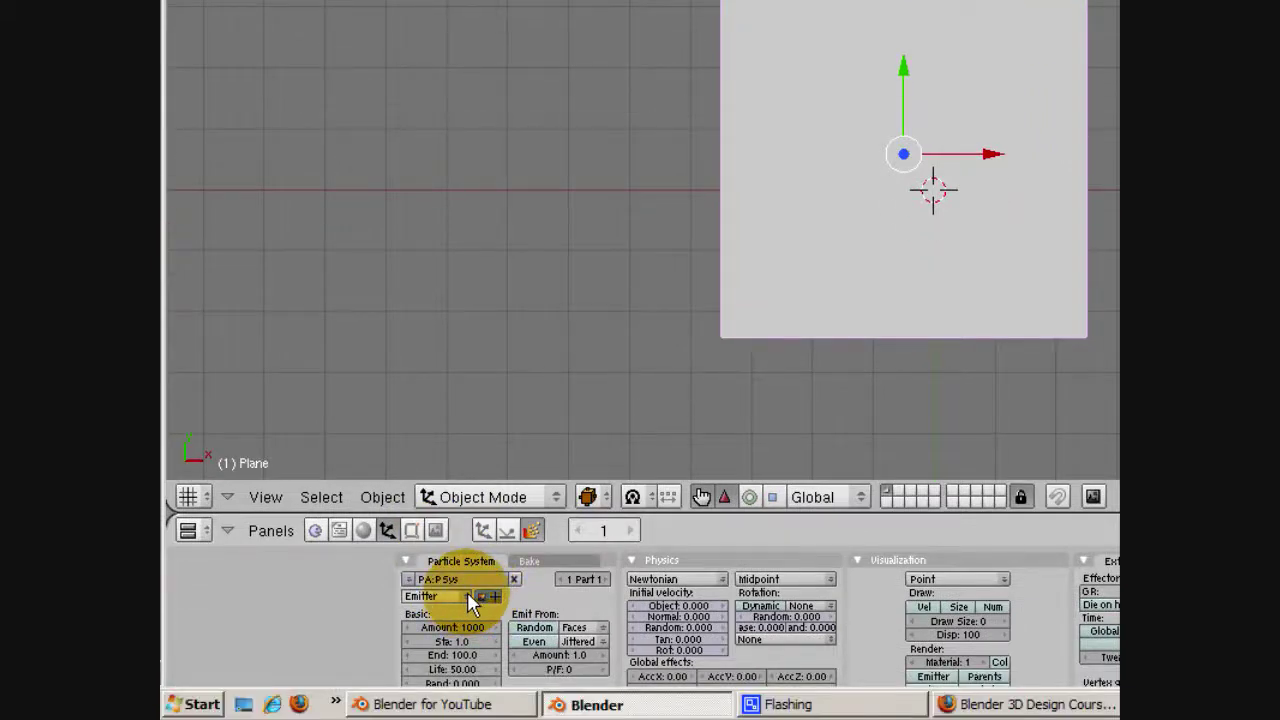
{"action": "left_click", "coordinate": [467, 597]}
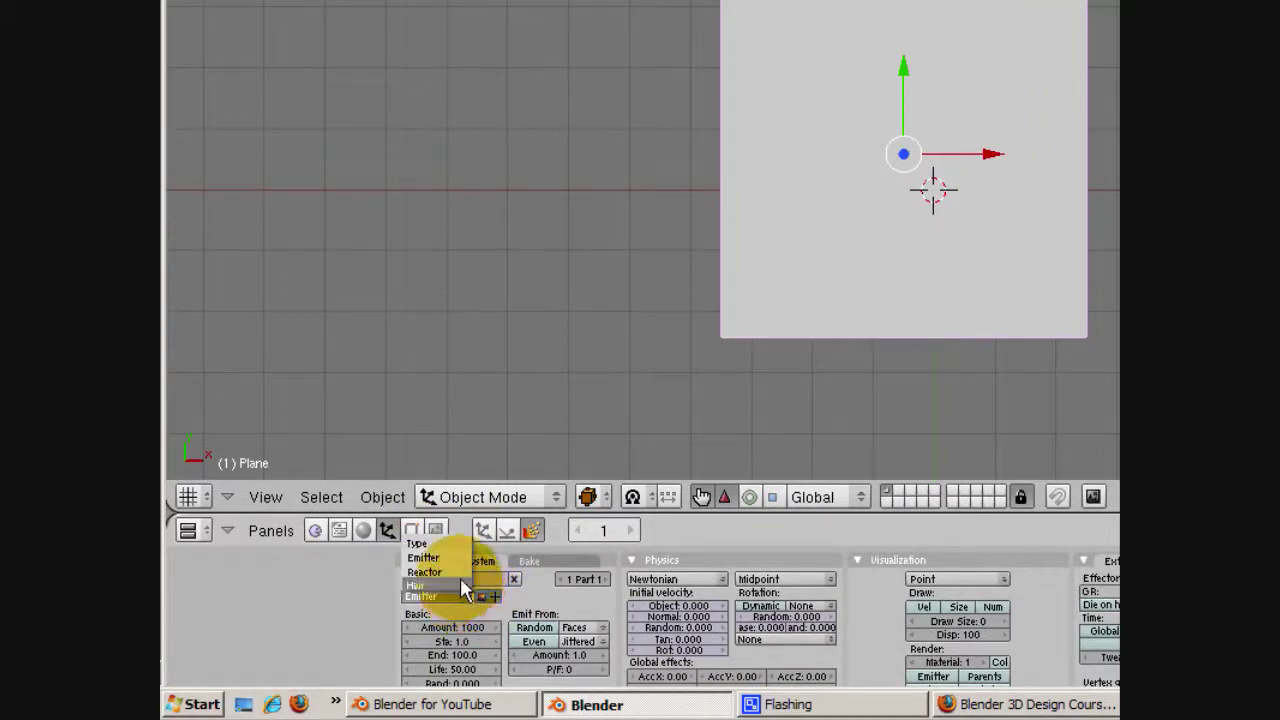
{"action": "left_click", "coordinate": [460, 584]}
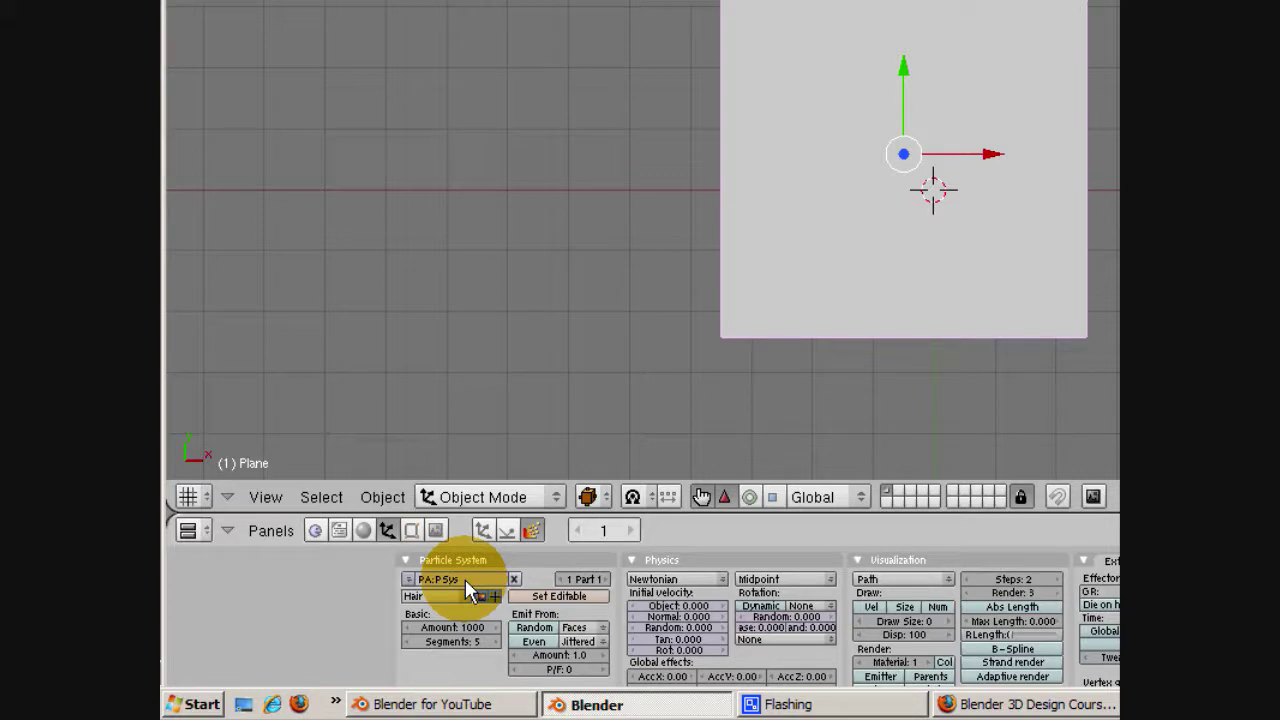
- Set the hair amount to 4000 and enable Even distribution
{"action": "left_click", "coordinate": [469, 627], "text": "shift"}
{"action": "type", "text": "4000"}
{"action": "key", "text": "Return"}
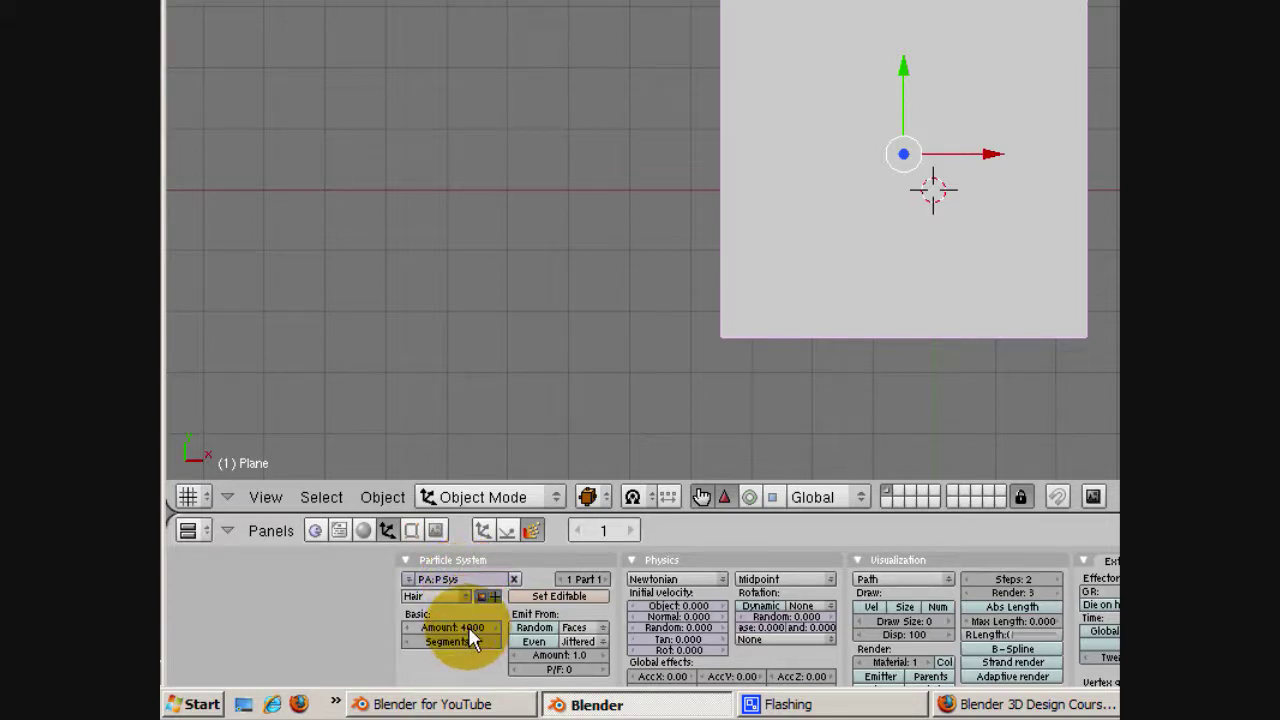
{"action": "left_click", "coordinate": [521, 641]}
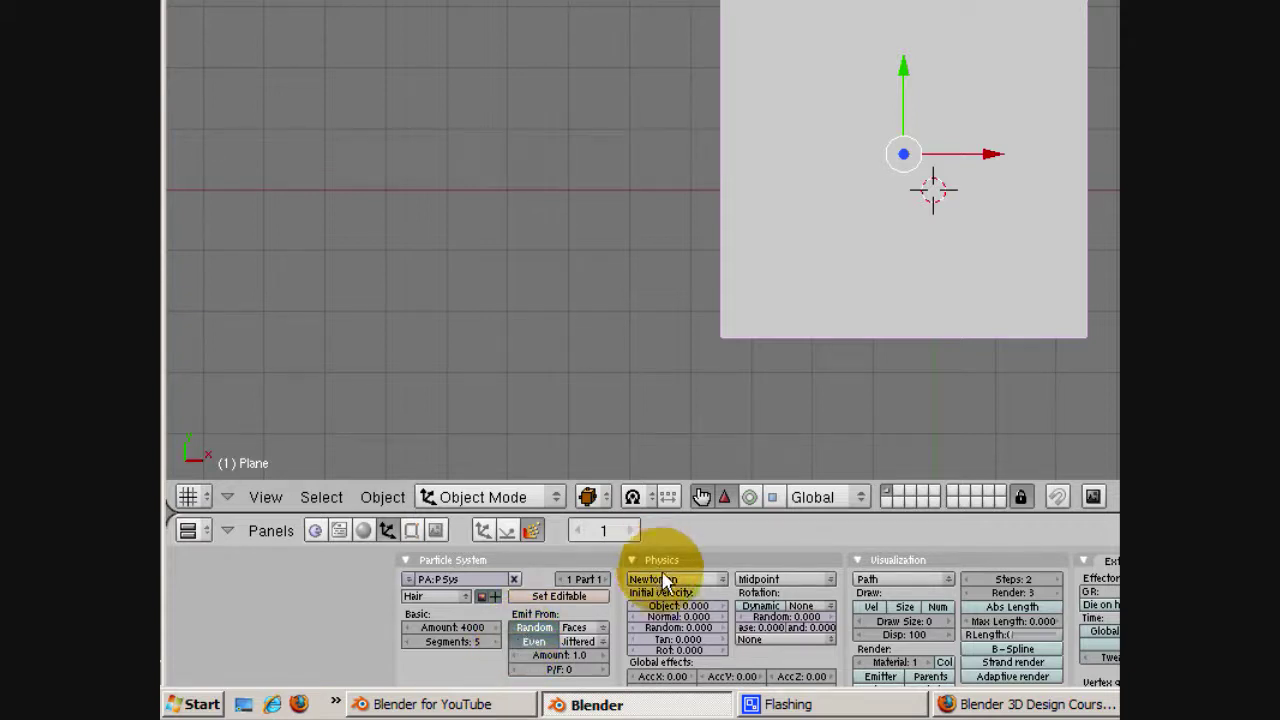
- Set the hair's initial Normal velocity to 0.04 and its Random velocity to 0.05
{"action": "left_click", "coordinate": [690, 616]}
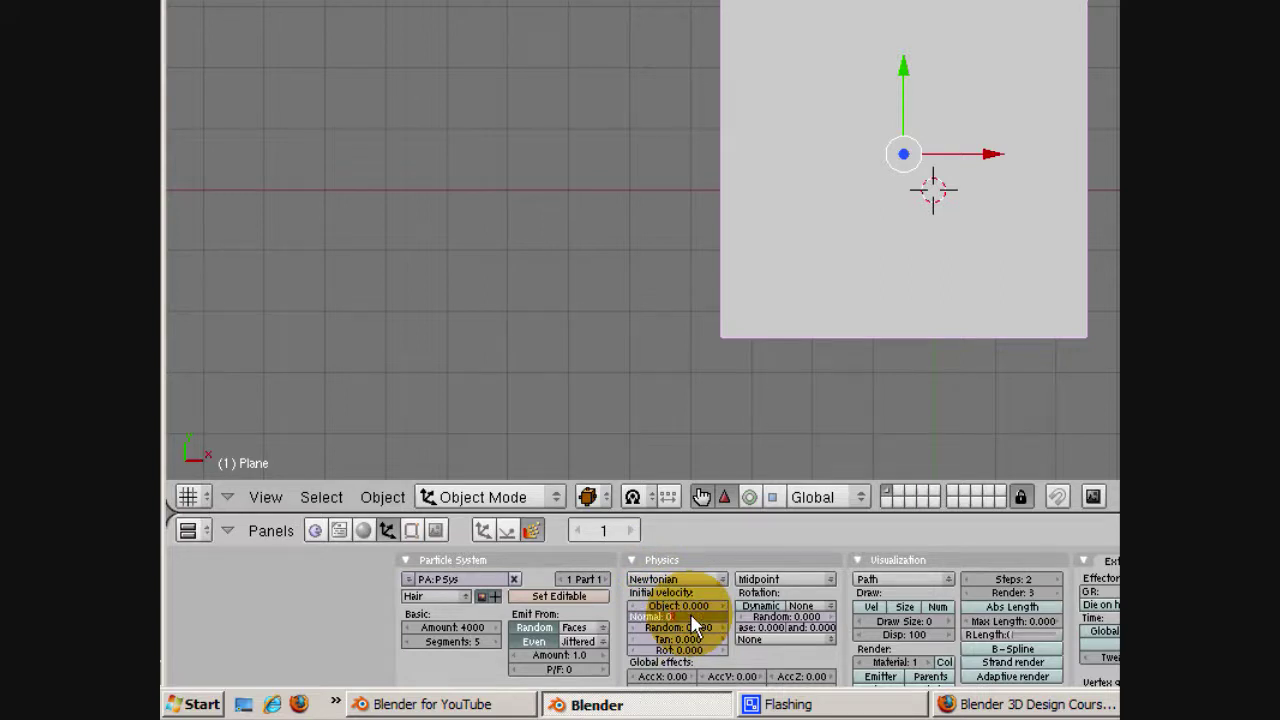
{"action": "key", "text": "Return"}
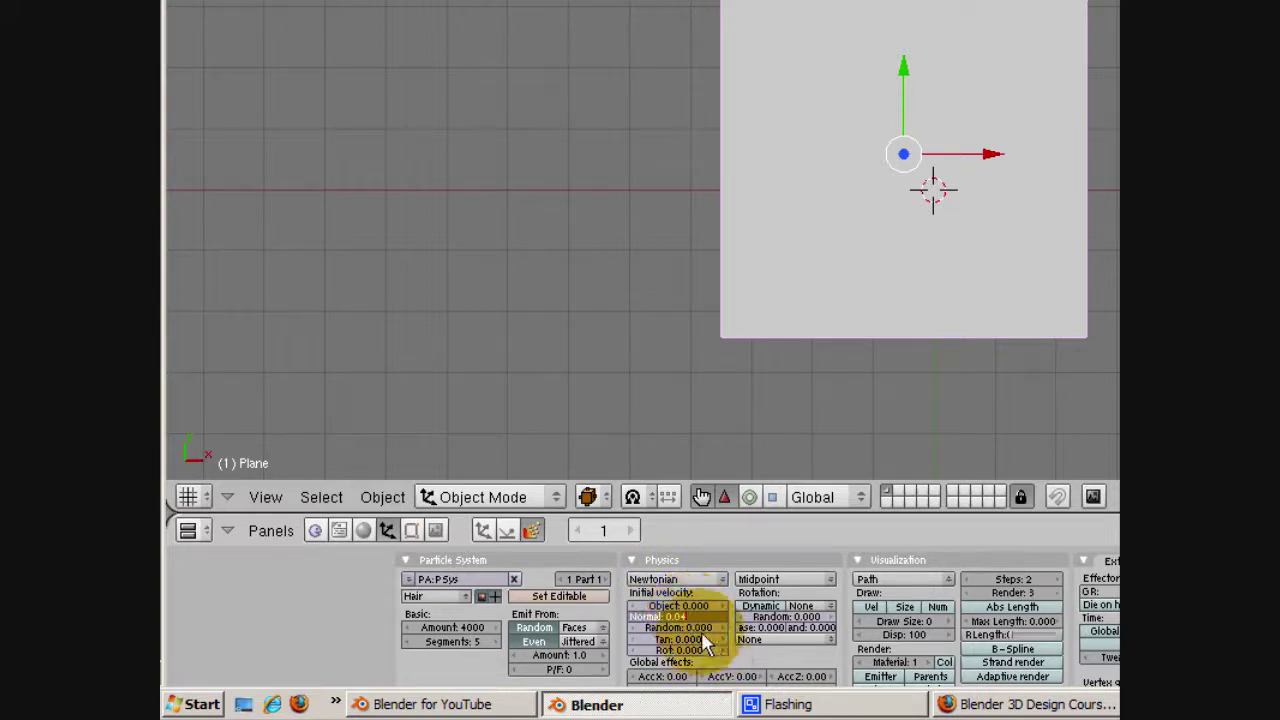
{"action": "left_click", "coordinate": [700, 629]}
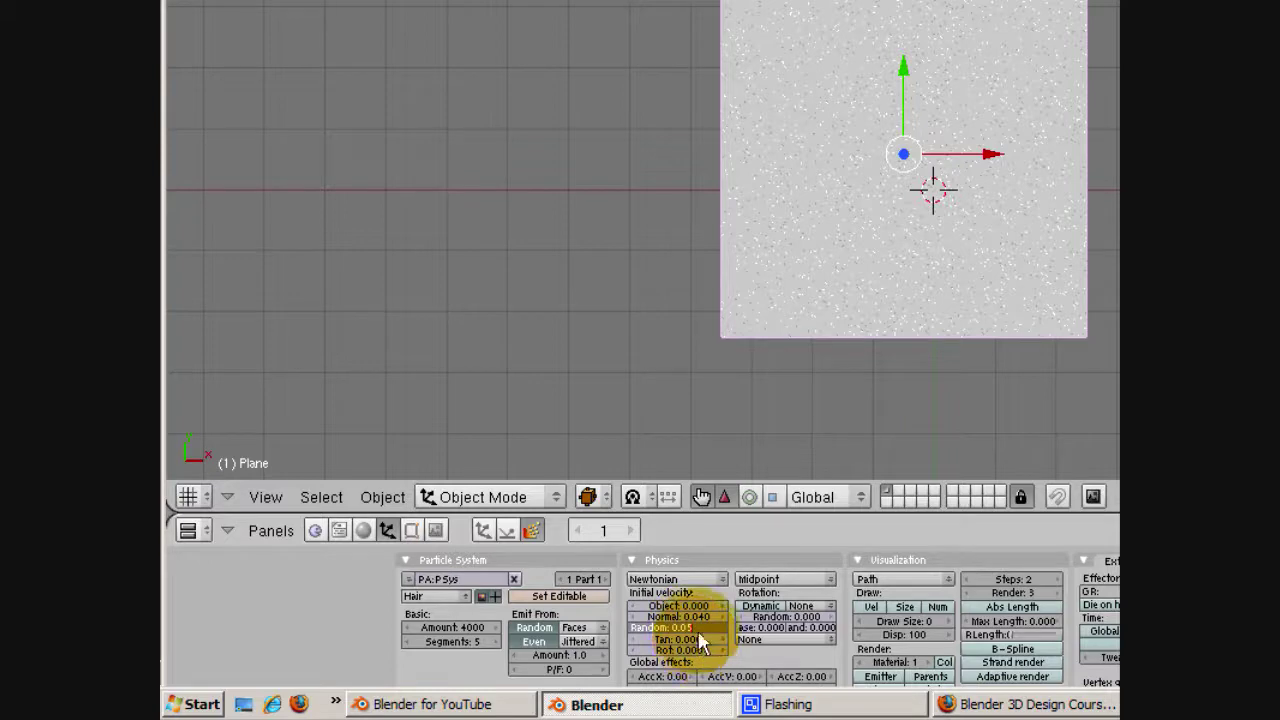
{"action": "key", "text": "Return"}
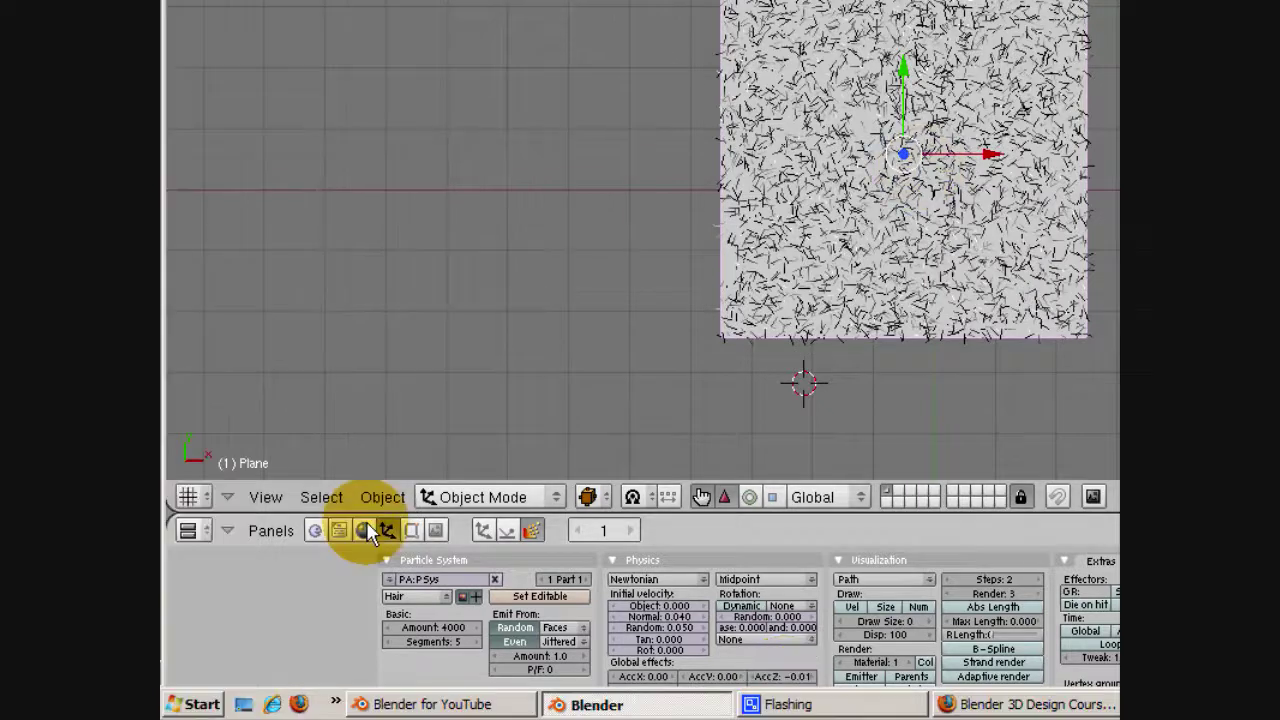
- Add a new material to the plane and set its colour to R 0.000, G 0.600, B 0.000
{"action": "left_click", "coordinate": [363, 530]}
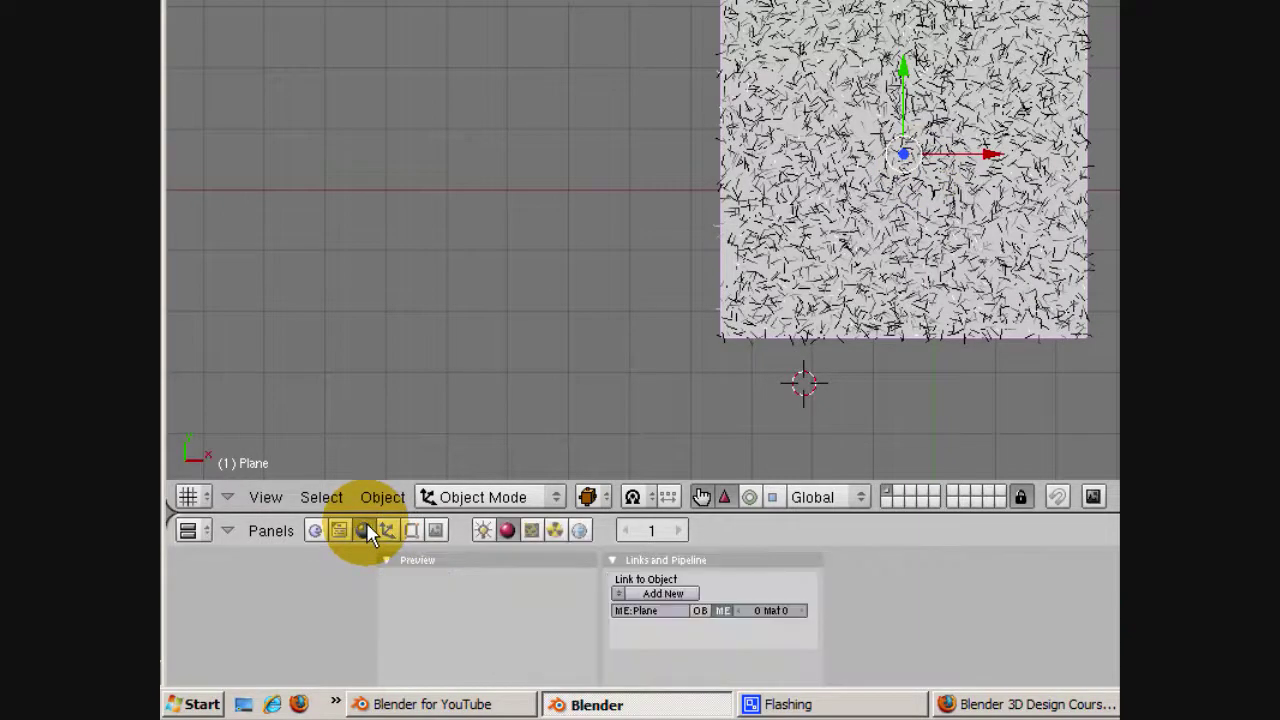
{"action": "left_click", "coordinate": [683, 591]}
{"action": "left_click", "coordinate": [766, 650]}
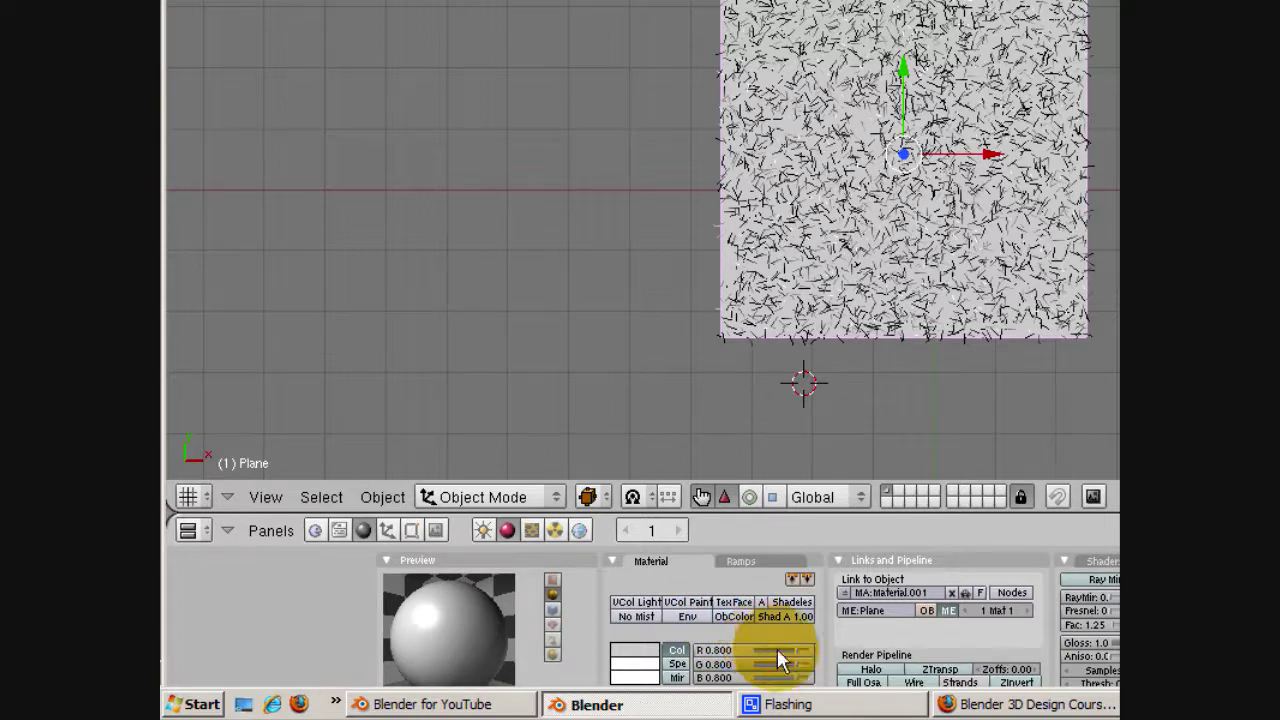
{"action": "left_click_drag", "start_coordinate": [800, 660], "coordinate": [734, 663]}
{"action": "left_click", "coordinate": [725, 664]}
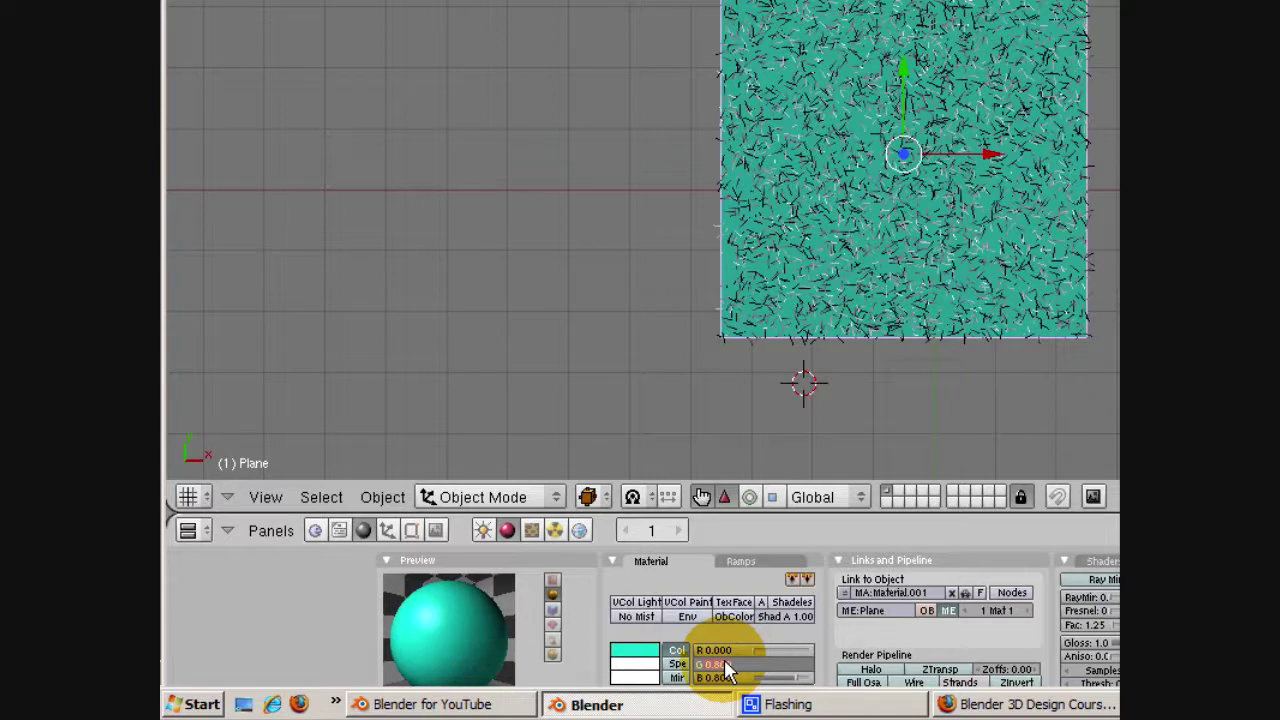
{"action": "type", "text": "0.6"}
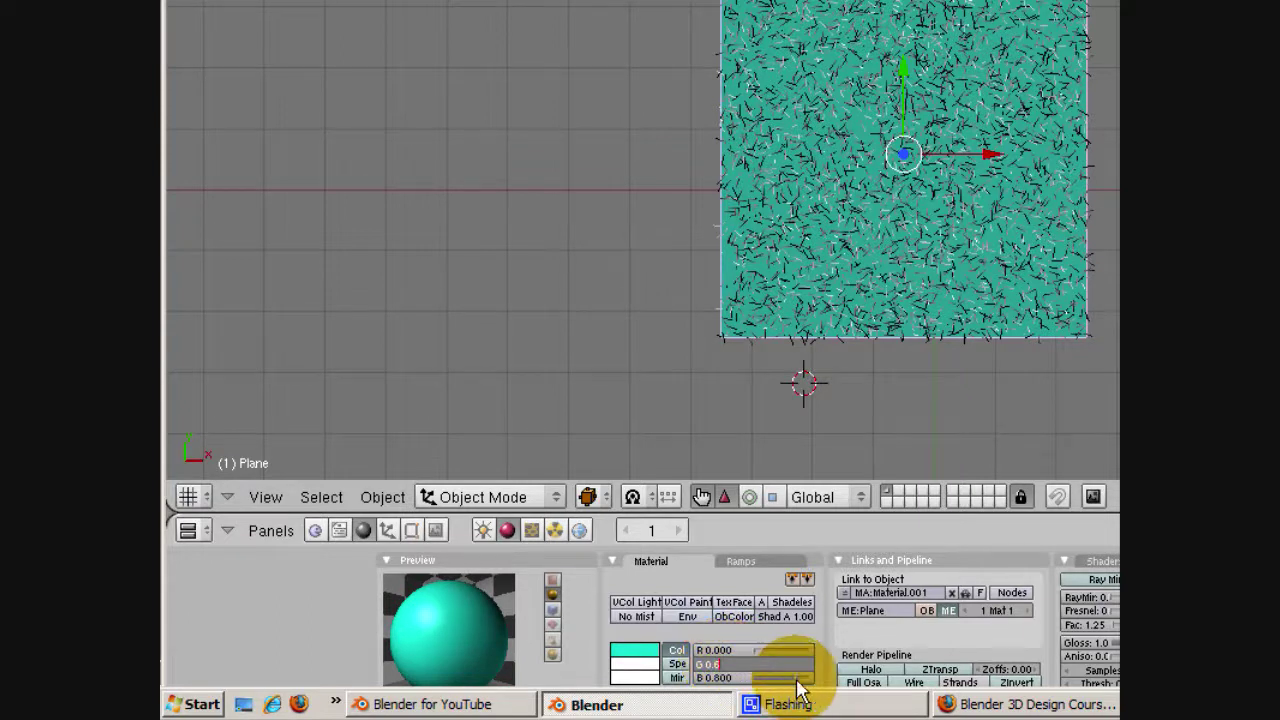
{"action": "key", "text": "Return"}
{"action": "left_click_drag", "start_coordinate": [797, 679], "coordinate": [738, 678]}
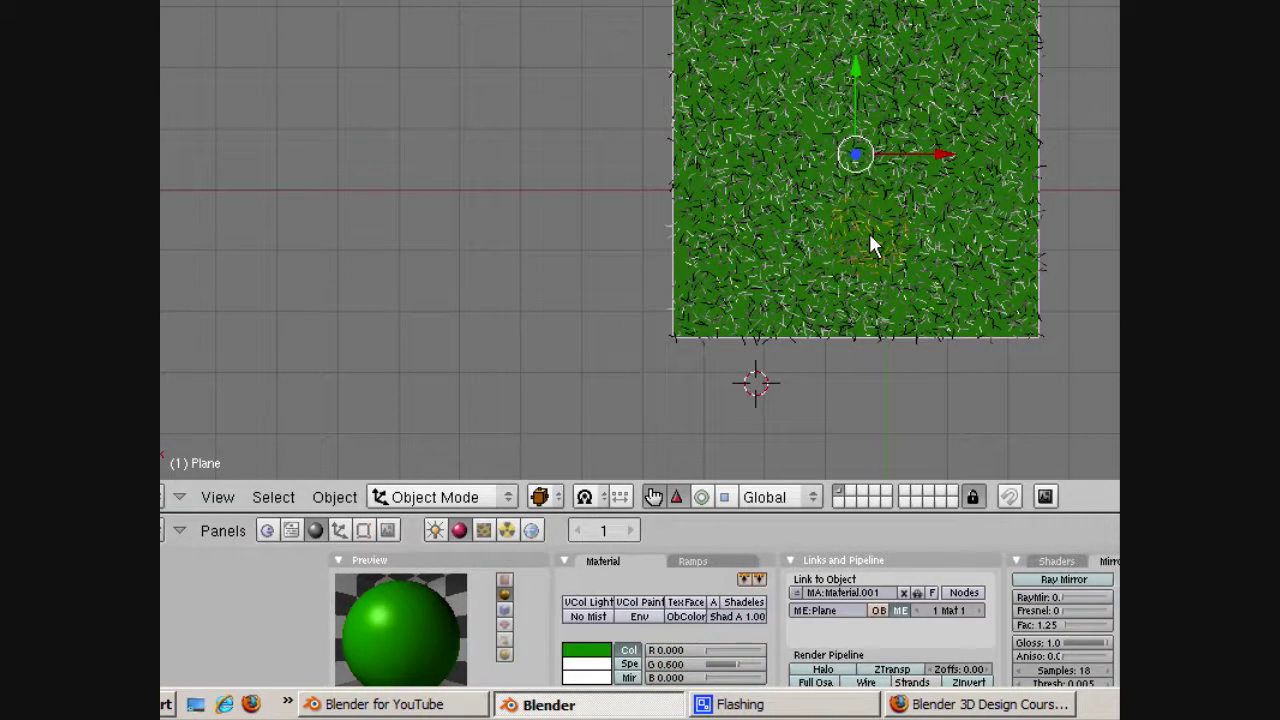
- Render the single grass plane to preview it, and close the render window
{"action": "key", "text": "F12"}
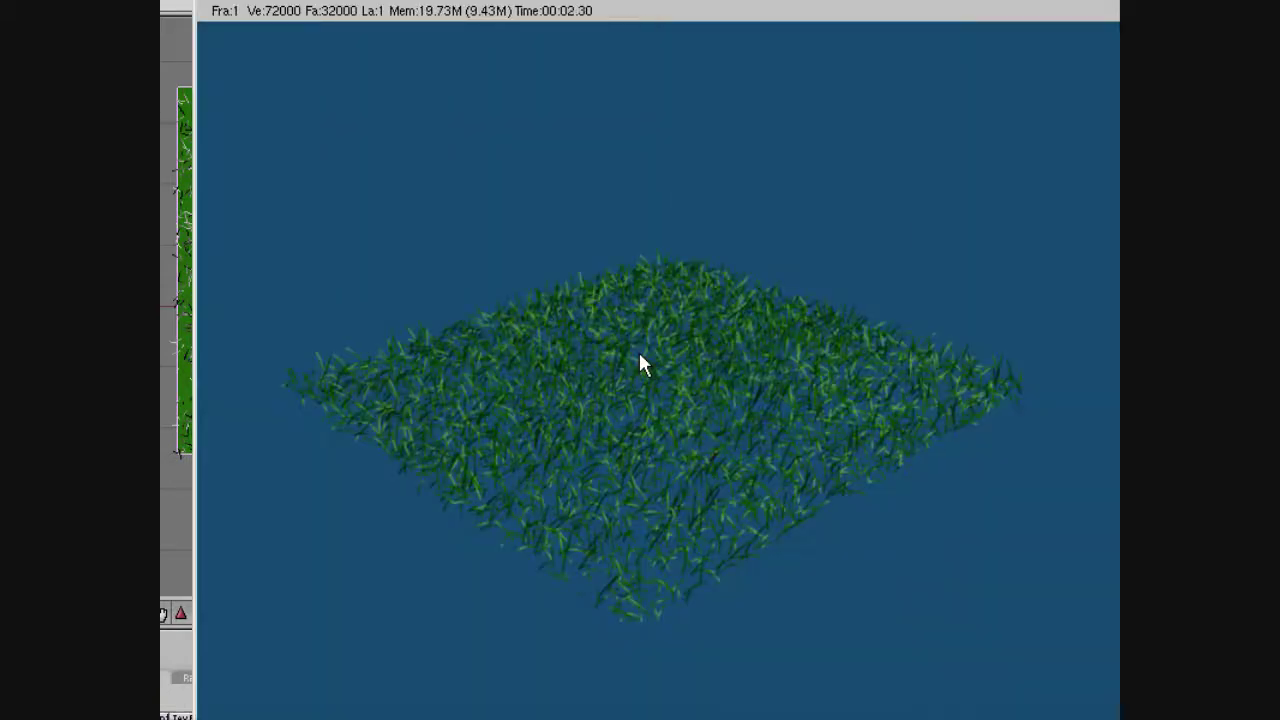
{"action": "left_click", "coordinate": [1112, 16]}
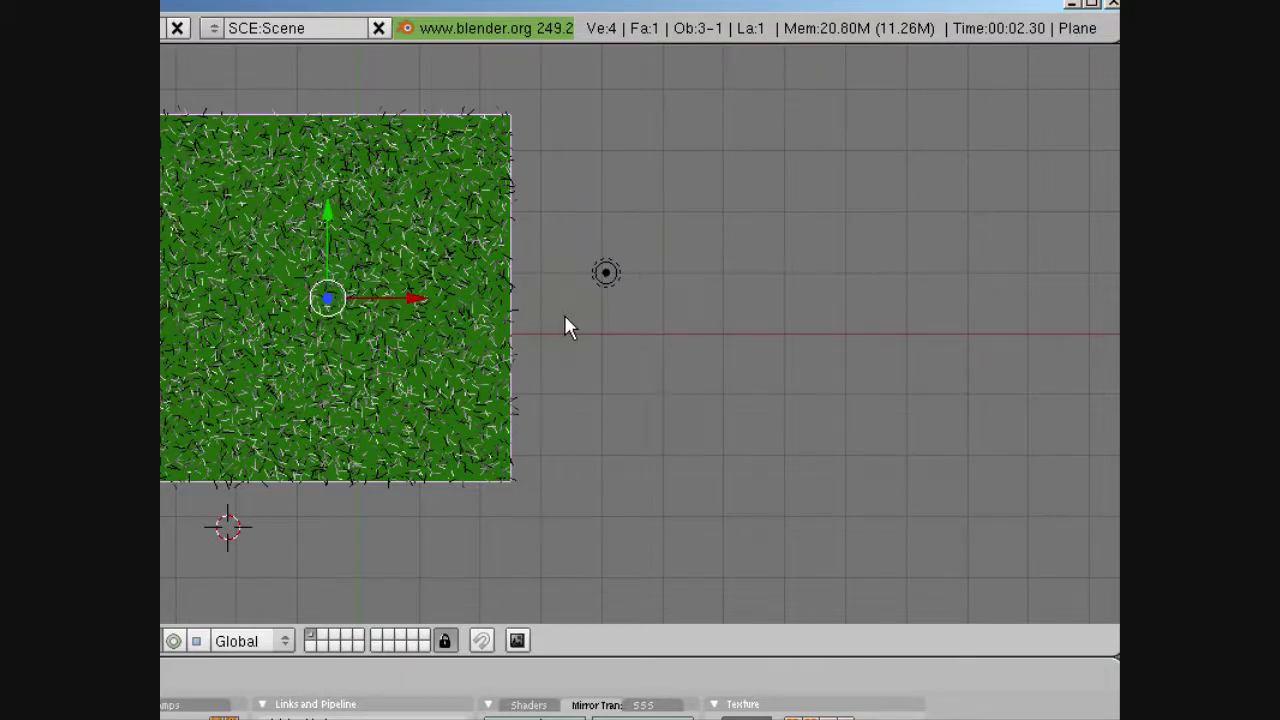
{"action": "left_click", "coordinate": [354, 364]}
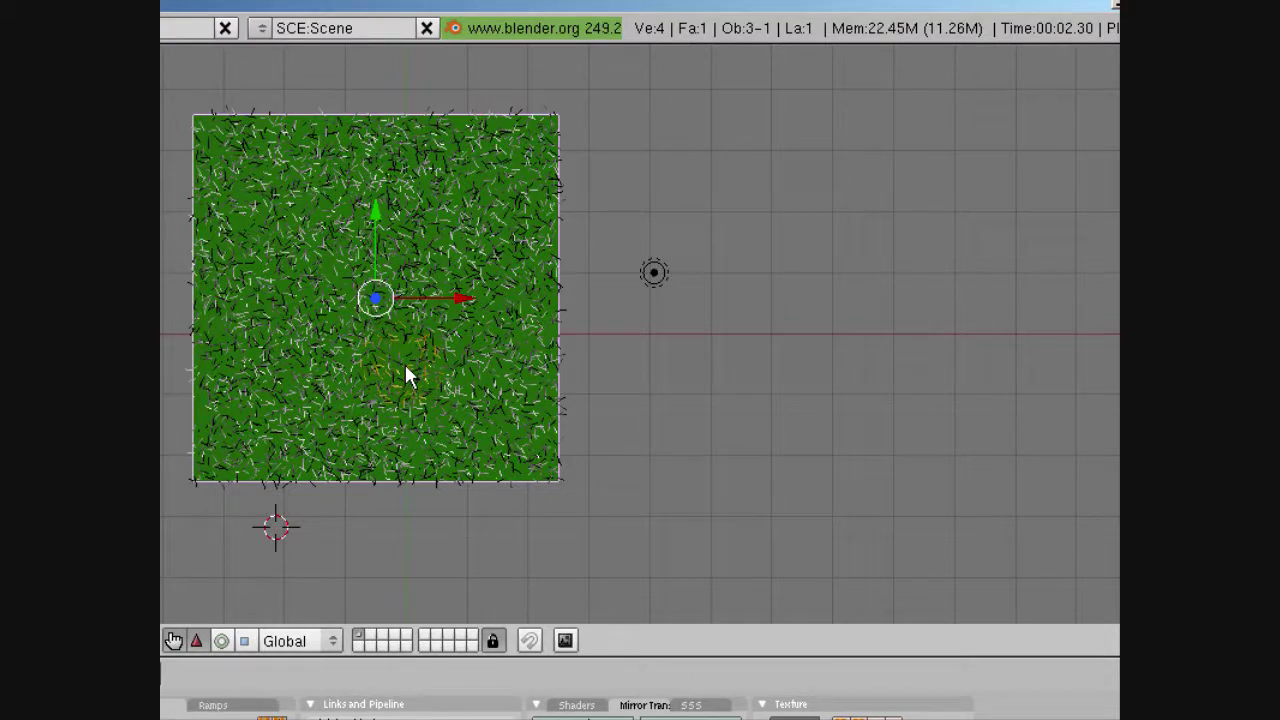
- Duplicate the grass plane in place and rotate the copy by 90 degrees
{"action": "key", "text": "shift+d"}
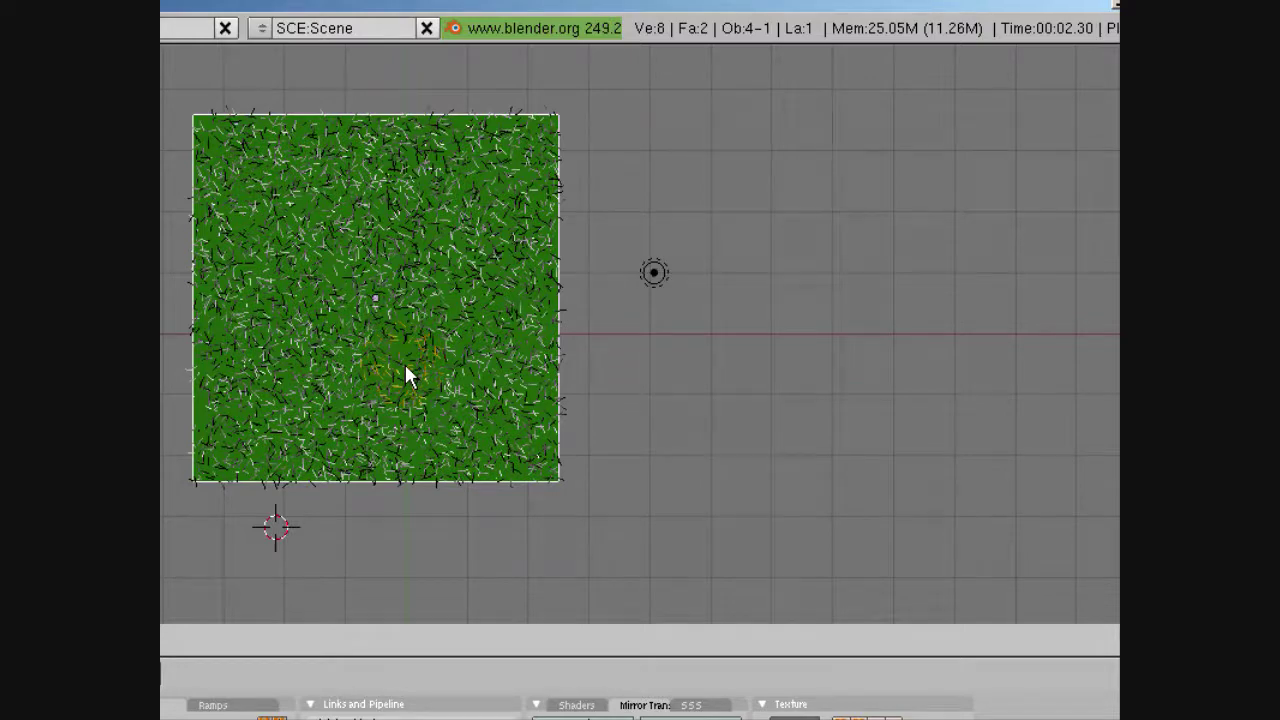
{"action": "right_click", "coordinate": [408, 343]}
{"action": "key", "text": "r"}
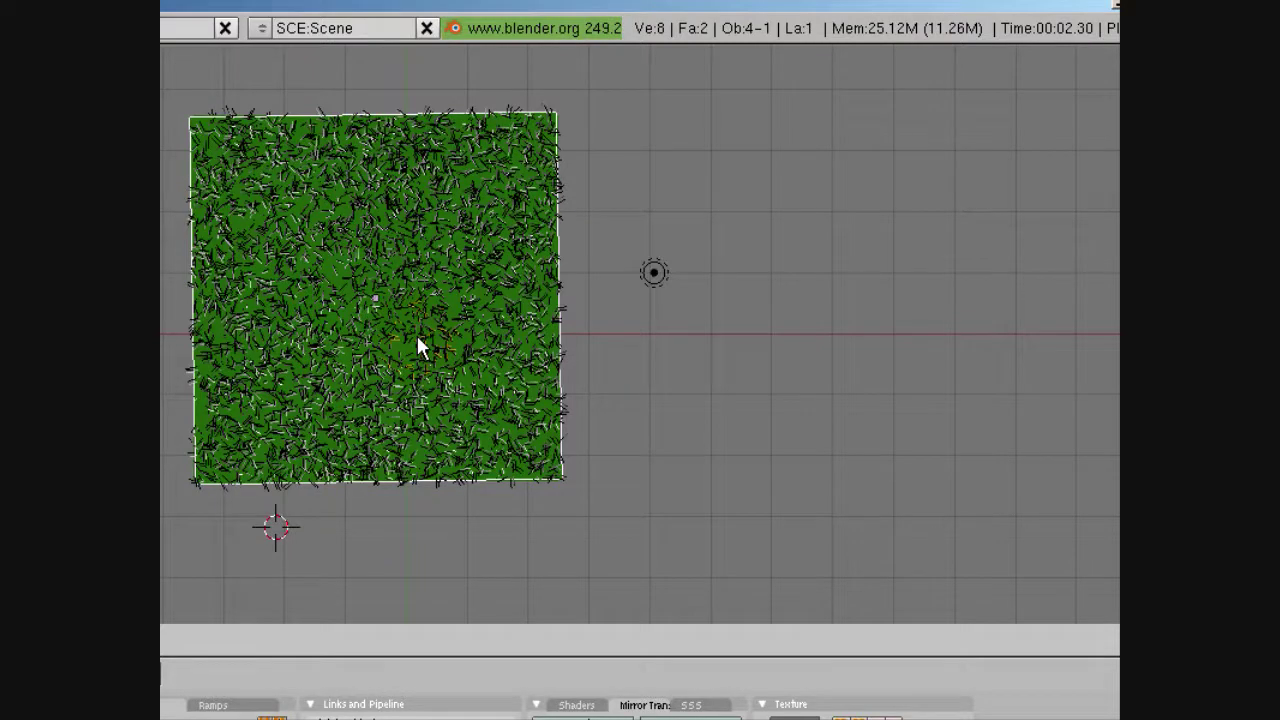
{"action": "type", "text": "90"}
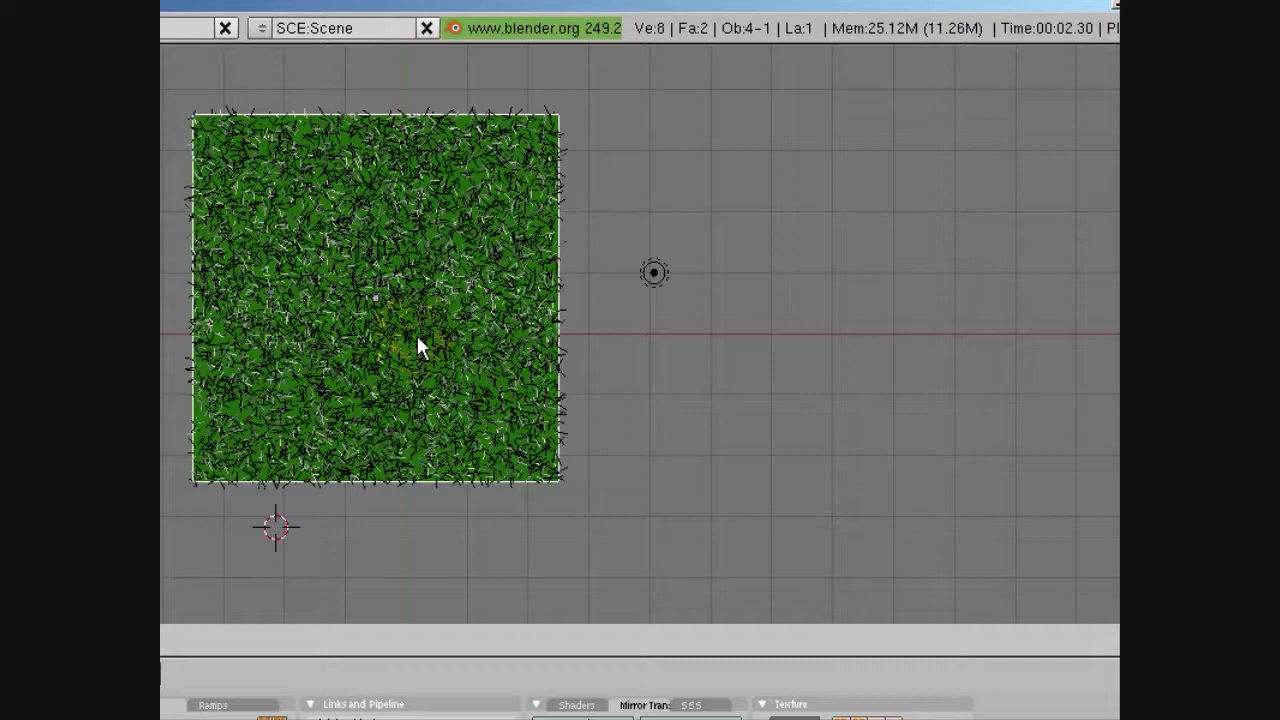
{"action": "key", "text": "Return"}
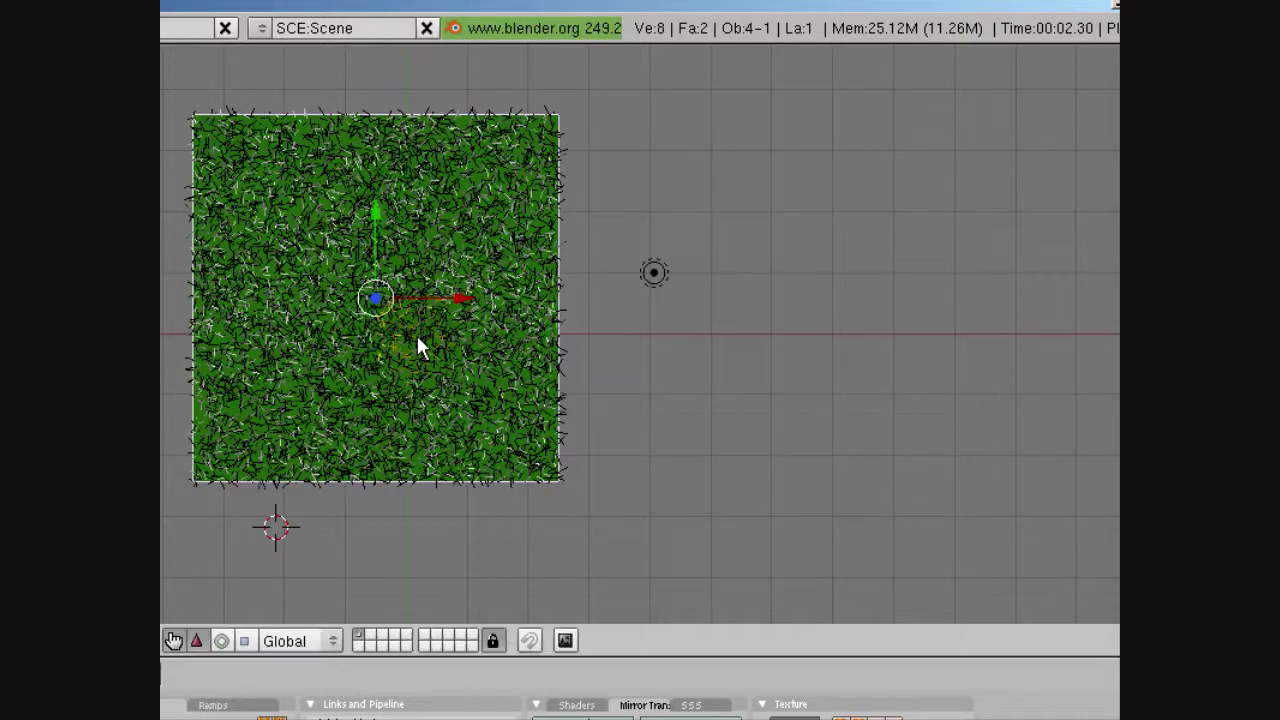
- Render the two overlapping grass planes to check their density, and close the render window
{"action": "key", "text": "F12"}
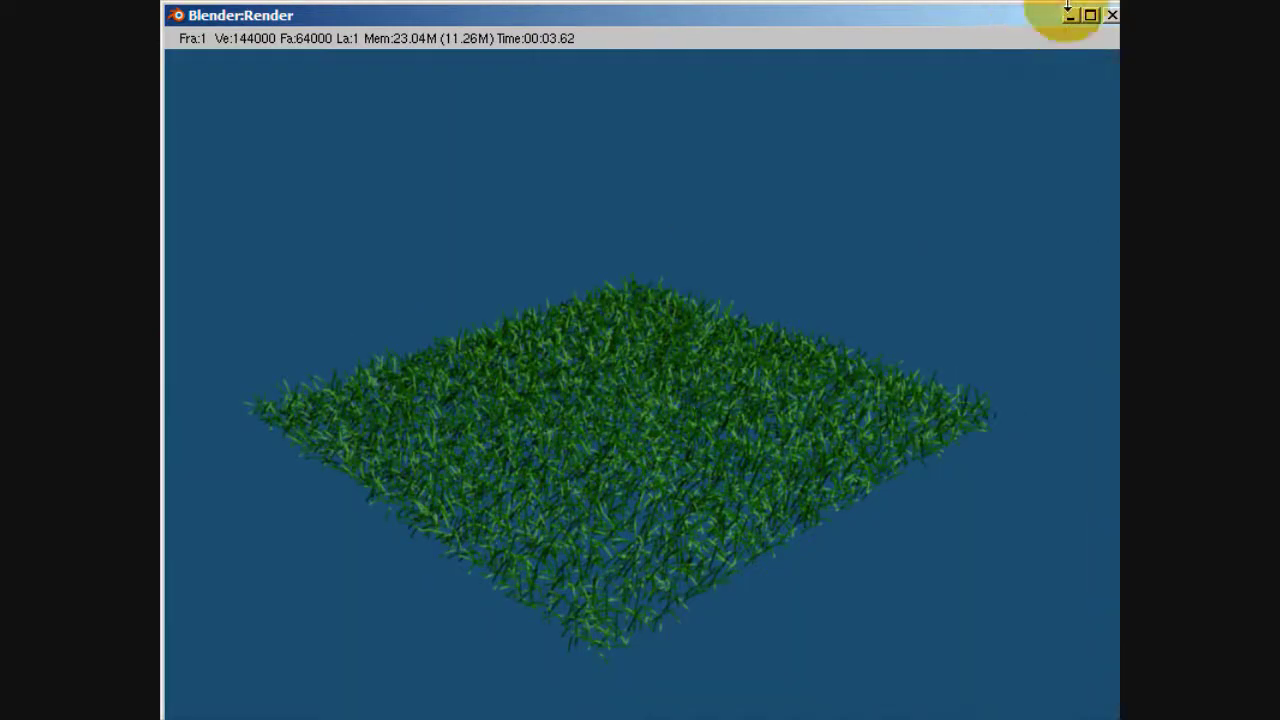
{"action": "left_click", "coordinate": [1111, 15]}
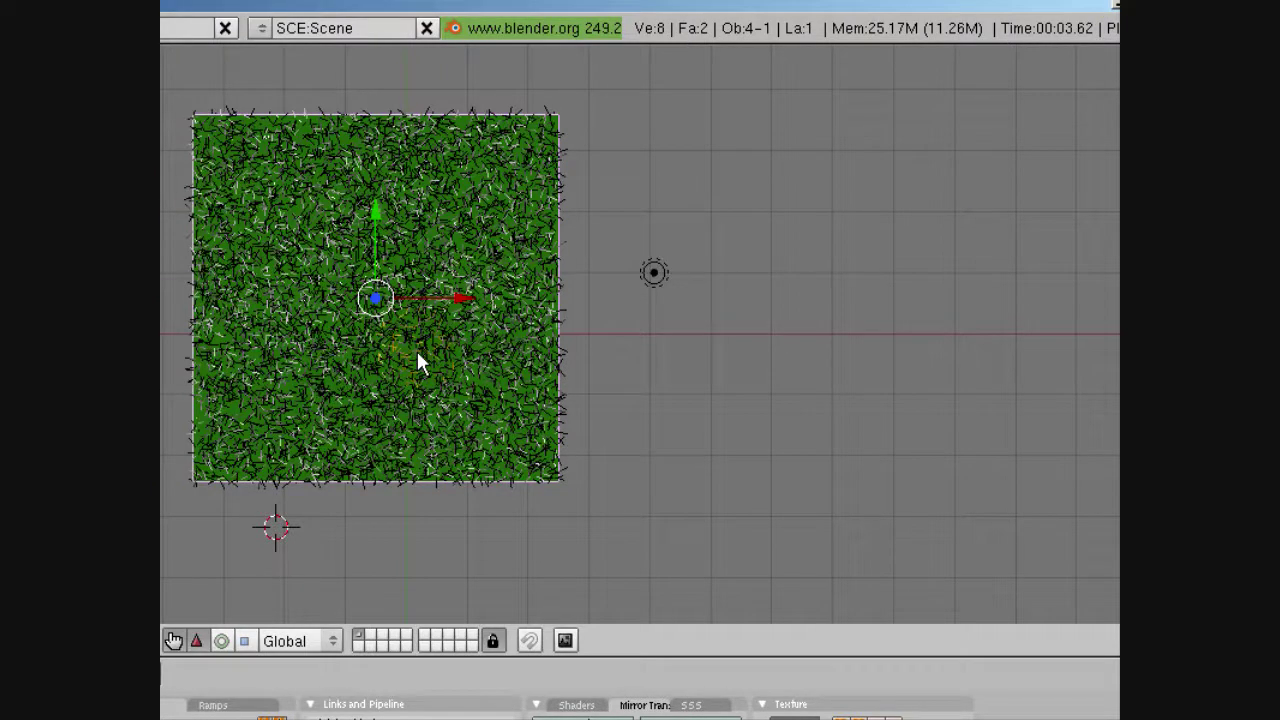
- Duplicate the grass plane in place to make a third overlapping plane
{"action": "key", "text": "shift+d"}
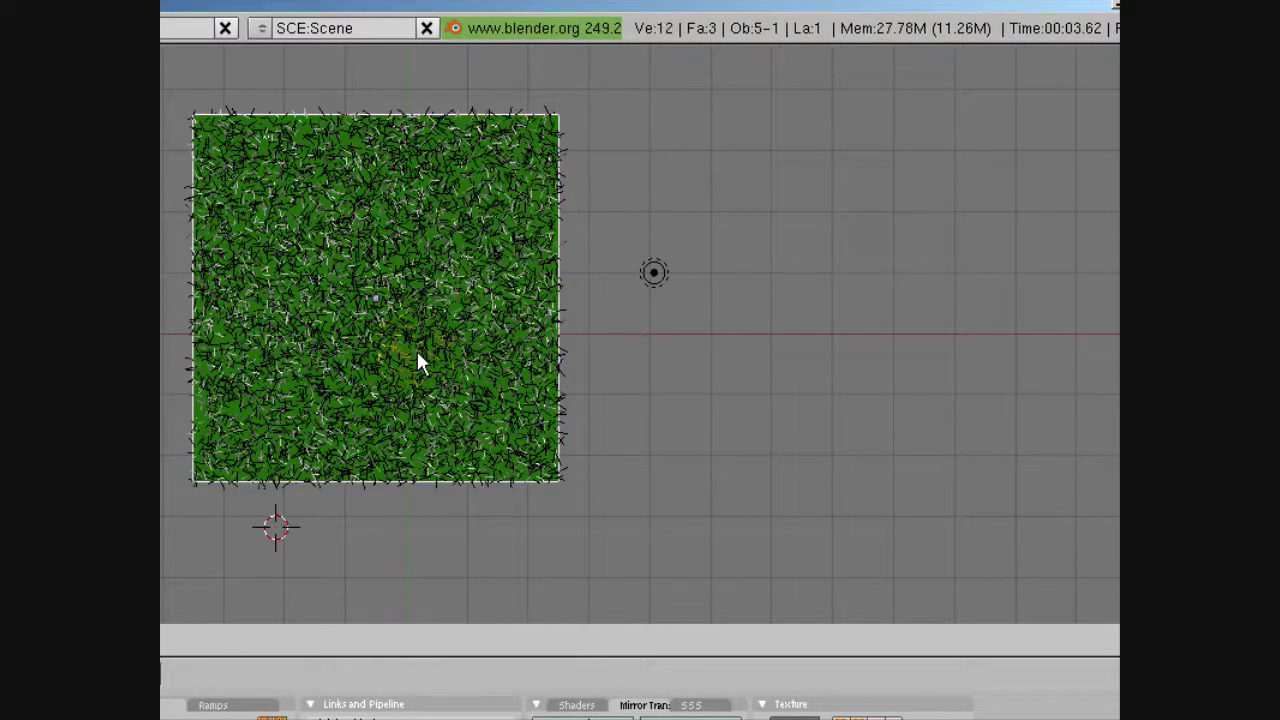
{"action": "left_click", "coordinate": [417, 351]}
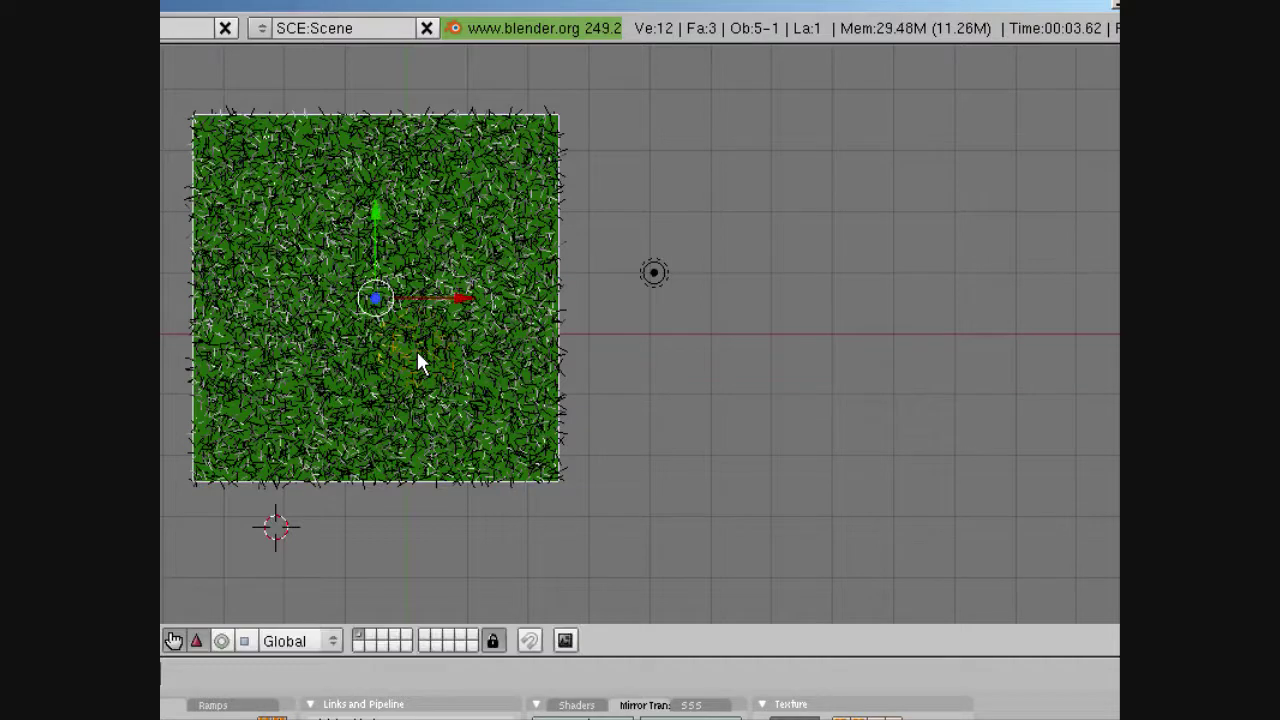
- Enlarge the buttons area, split the 3D view vertically in two, and turn the new area into an Outliner
{"action": "left_click_drag", "start_coordinate": [662, 658], "coordinate": [662, 659]}
{"action": "right_click", "coordinate": [661, 513]}
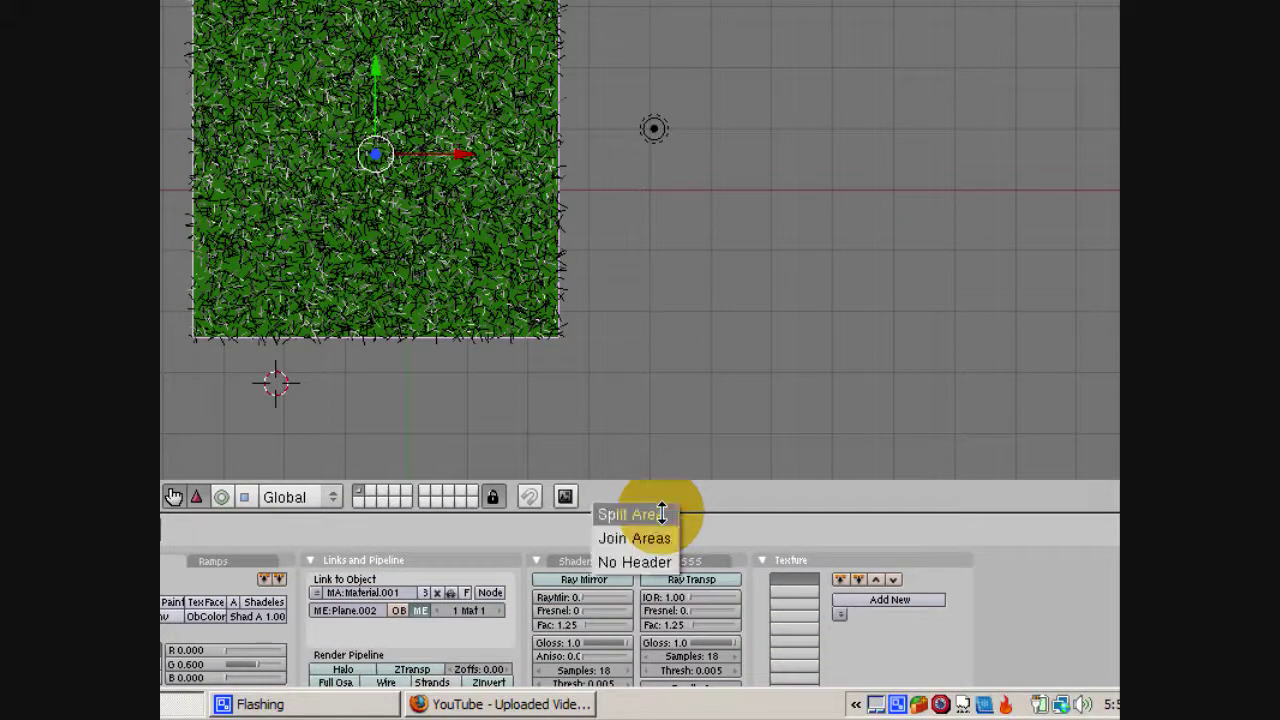
{"action": "left_click", "coordinate": [661, 513]}
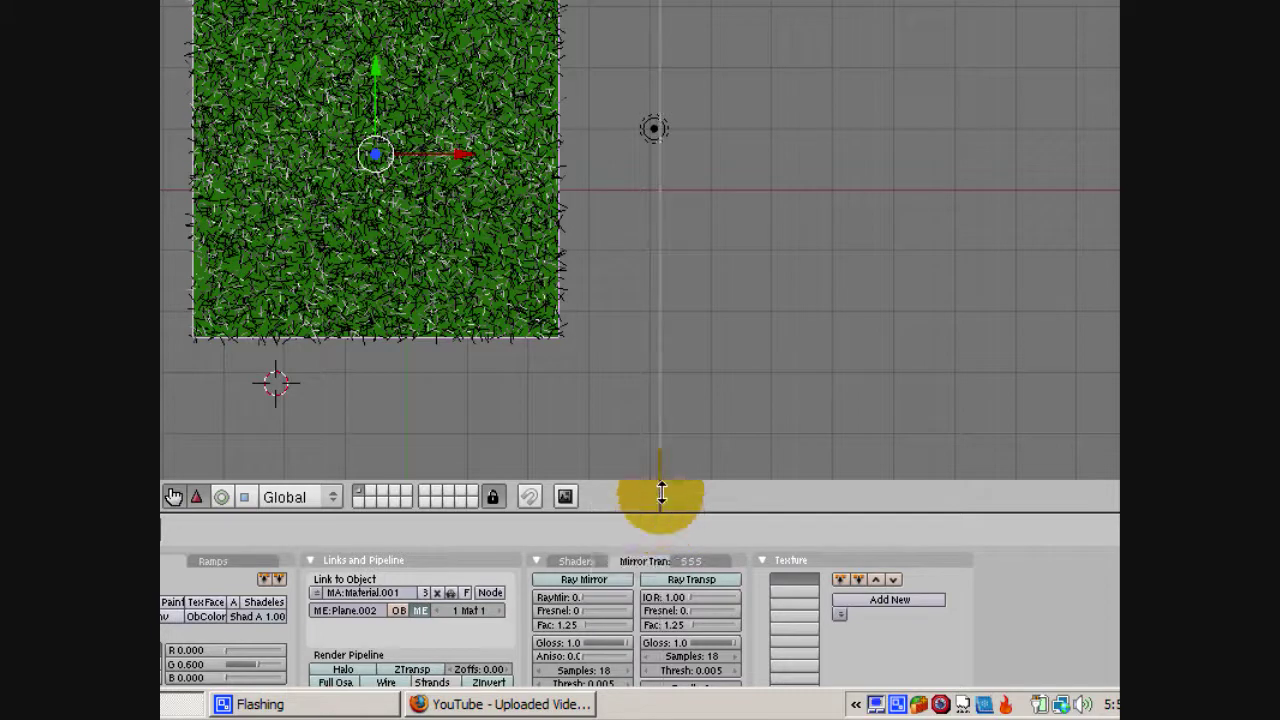
{"action": "left_click", "coordinate": [662, 495]}
{"action": "left_click", "coordinate": [678, 496]}
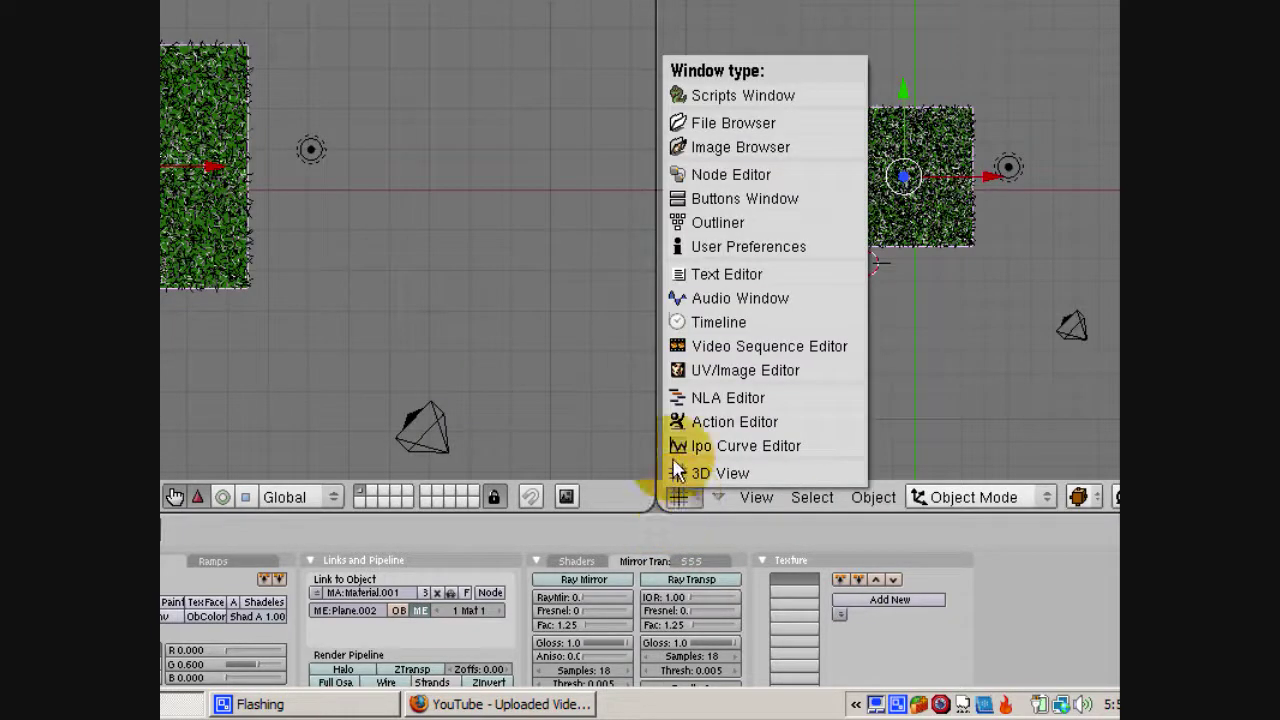
{"action": "left_click", "coordinate": [676, 222]}
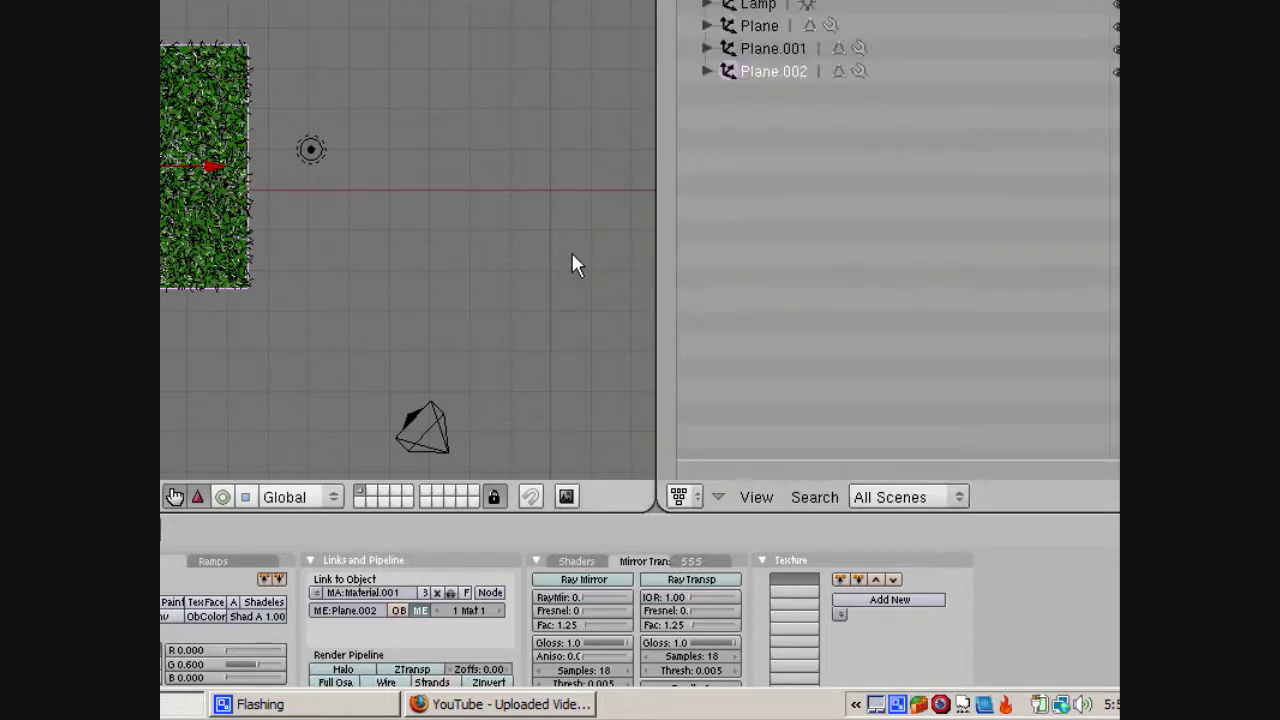
- Remove the hair particle system from the newest plane duplicate, Plane.002
{"action": "left_click", "coordinate": [203, 546]}
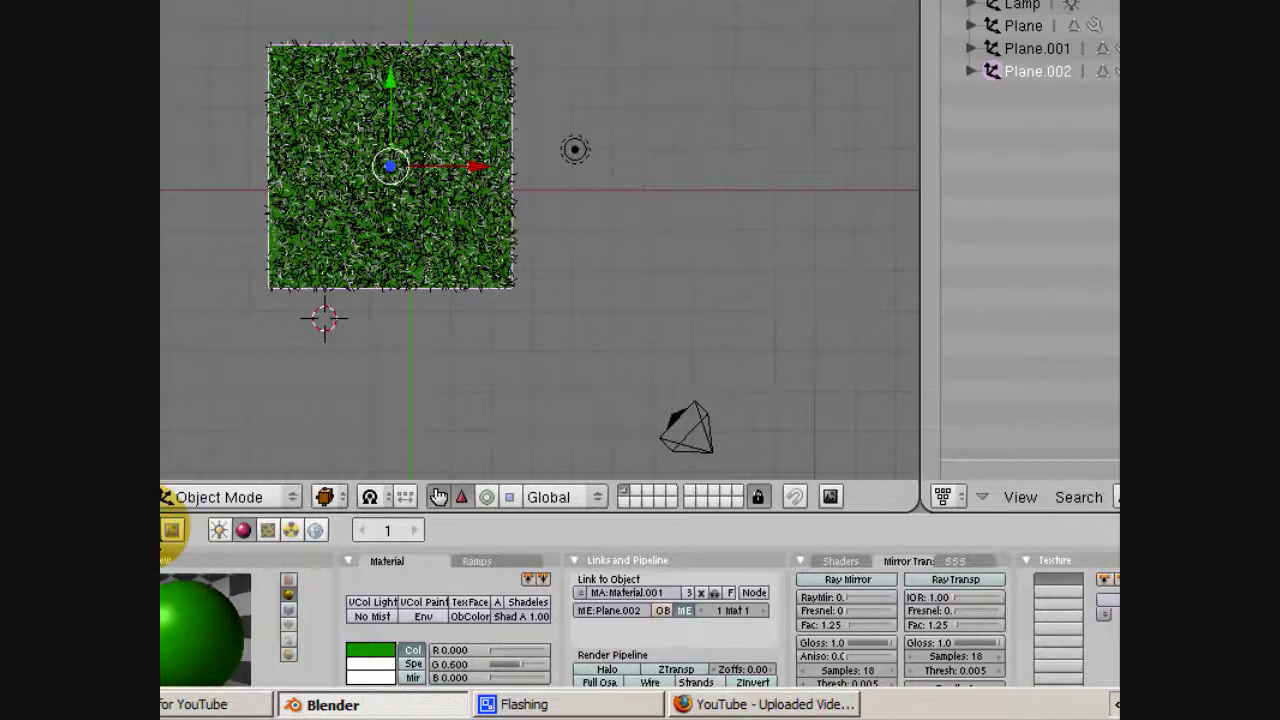
{"action": "left_click", "coordinate": [314, 533]}
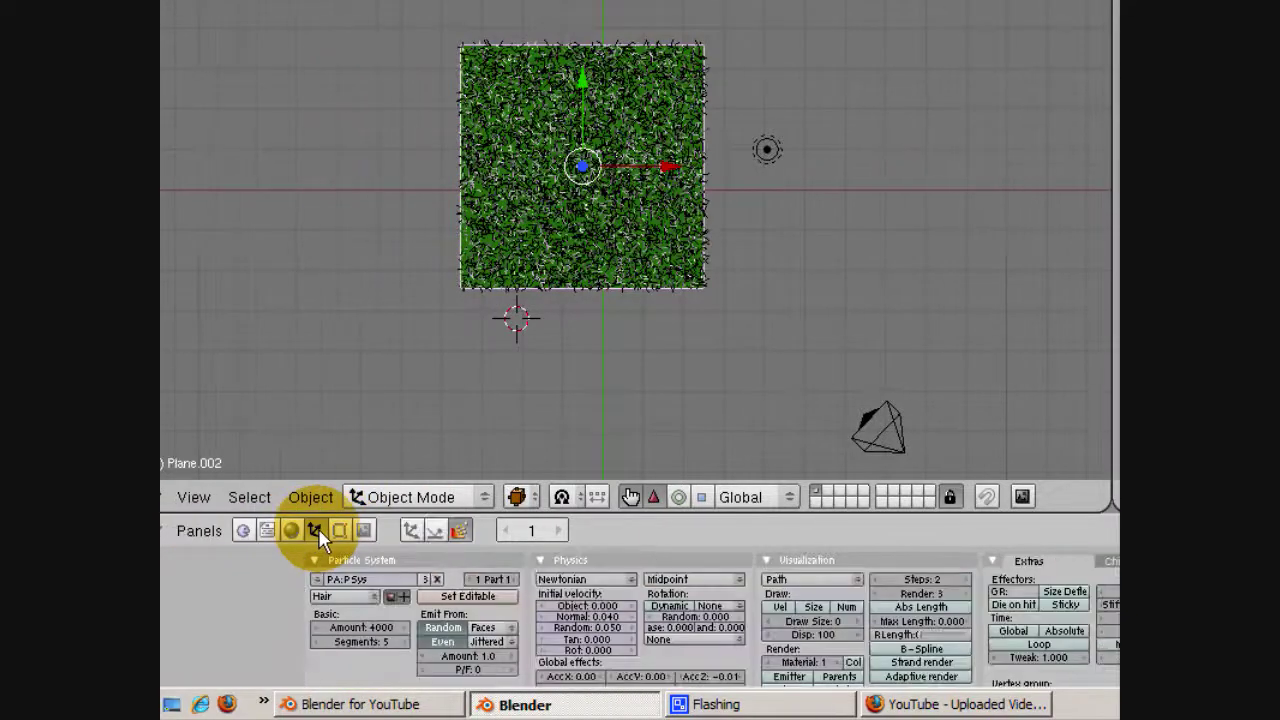
{"action": "left_click", "coordinate": [411, 532]}
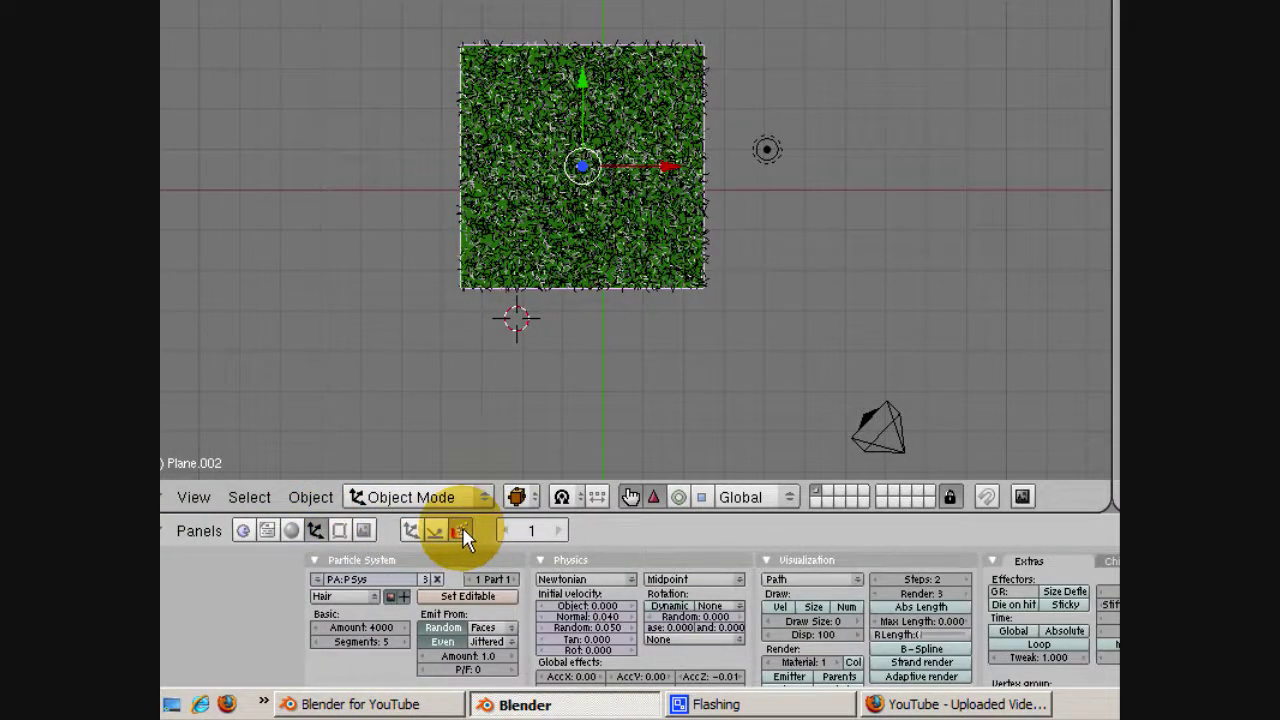
{"action": "left_click", "coordinate": [437, 580]}
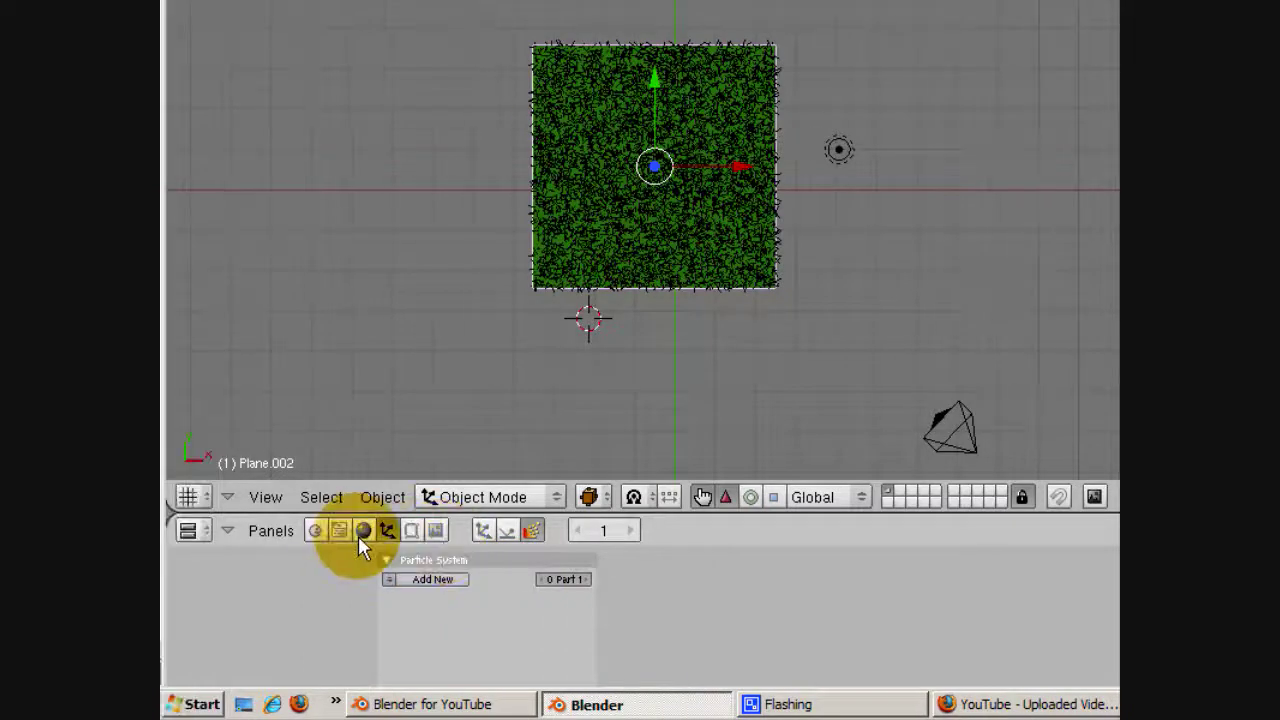
- Make the material on Plane.002 a single-user copy, independent of the other grass planes
{"action": "left_click", "coordinate": [364, 531]}
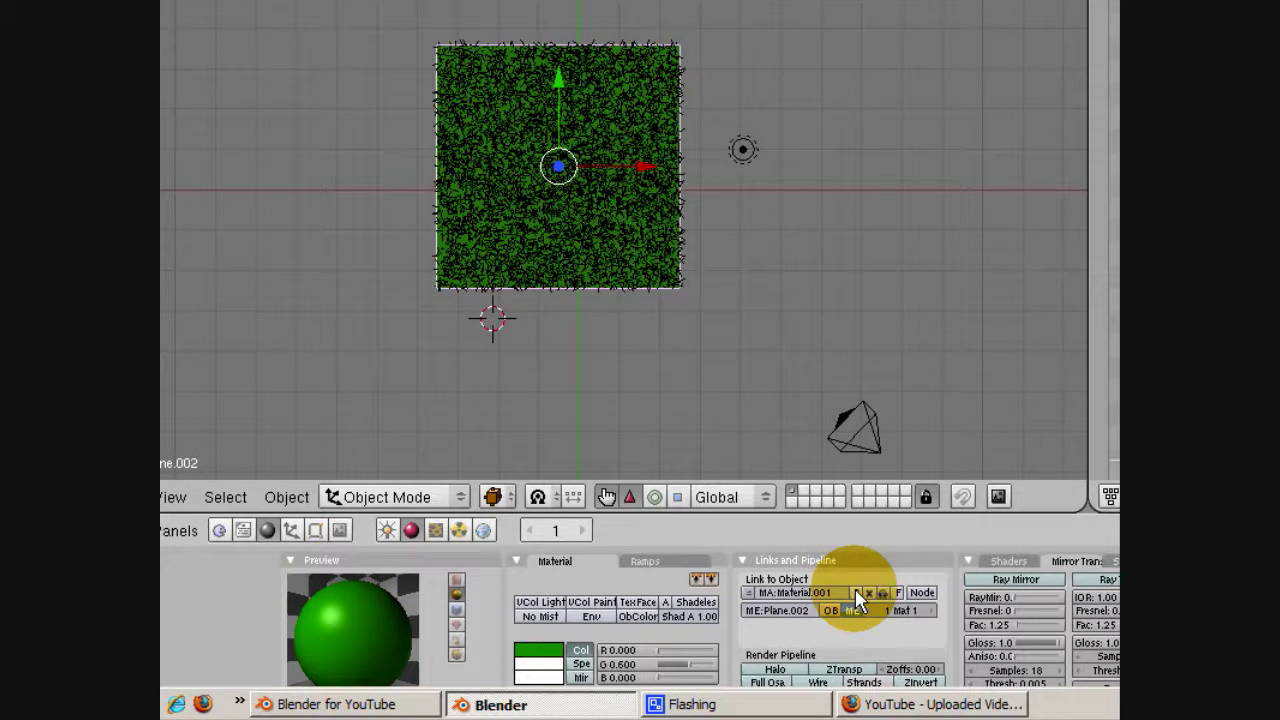
{"action": "left_click", "coordinate": [855, 589]}
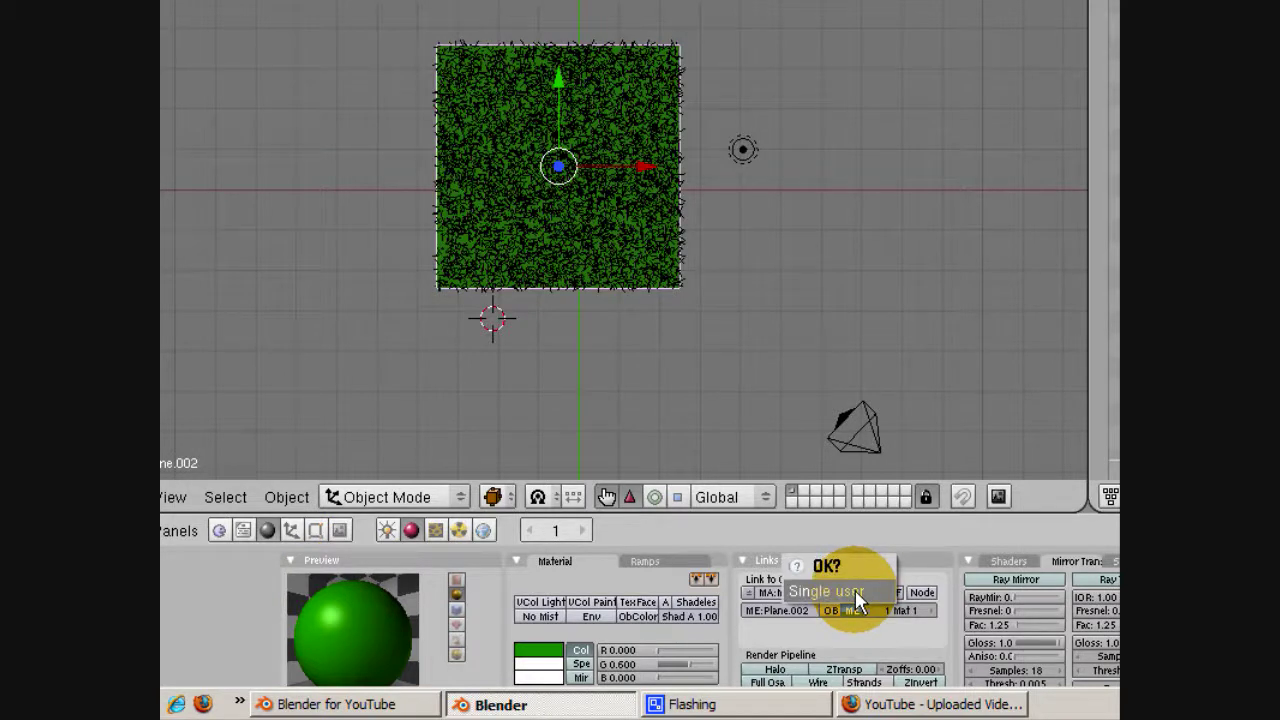
{"action": "left_click", "coordinate": [855, 591]}
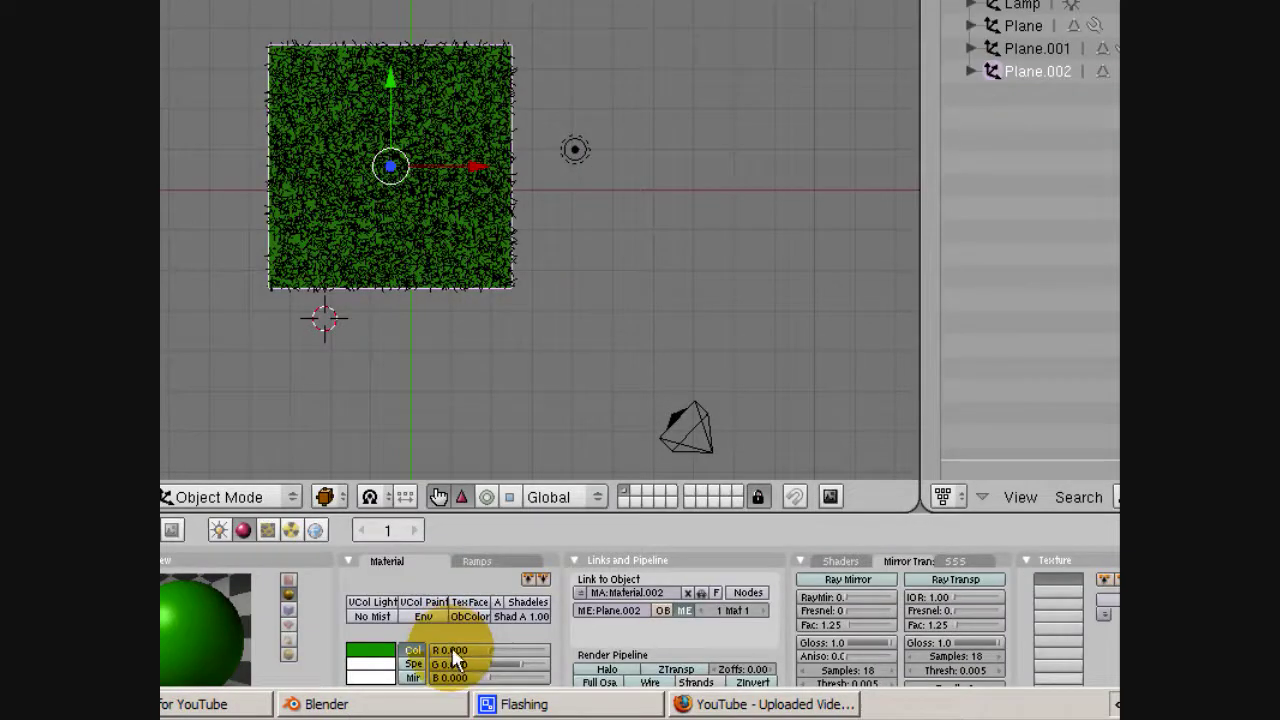
- Set the base plane's material colour to a soil brown with R 0.594 and G 0.474
{"action": "left_click", "coordinate": [452, 650]}
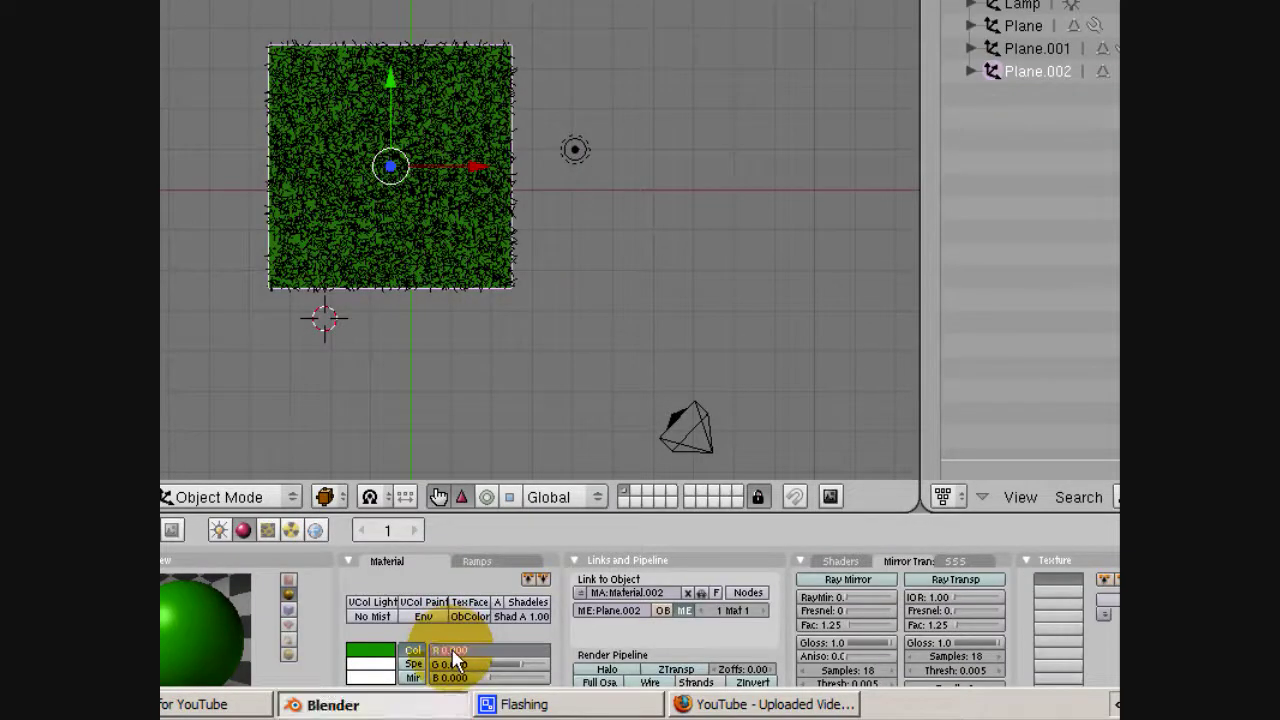
{"action": "key", "text": "BackSpace"}
{"action": "type", "text": "0.594"}
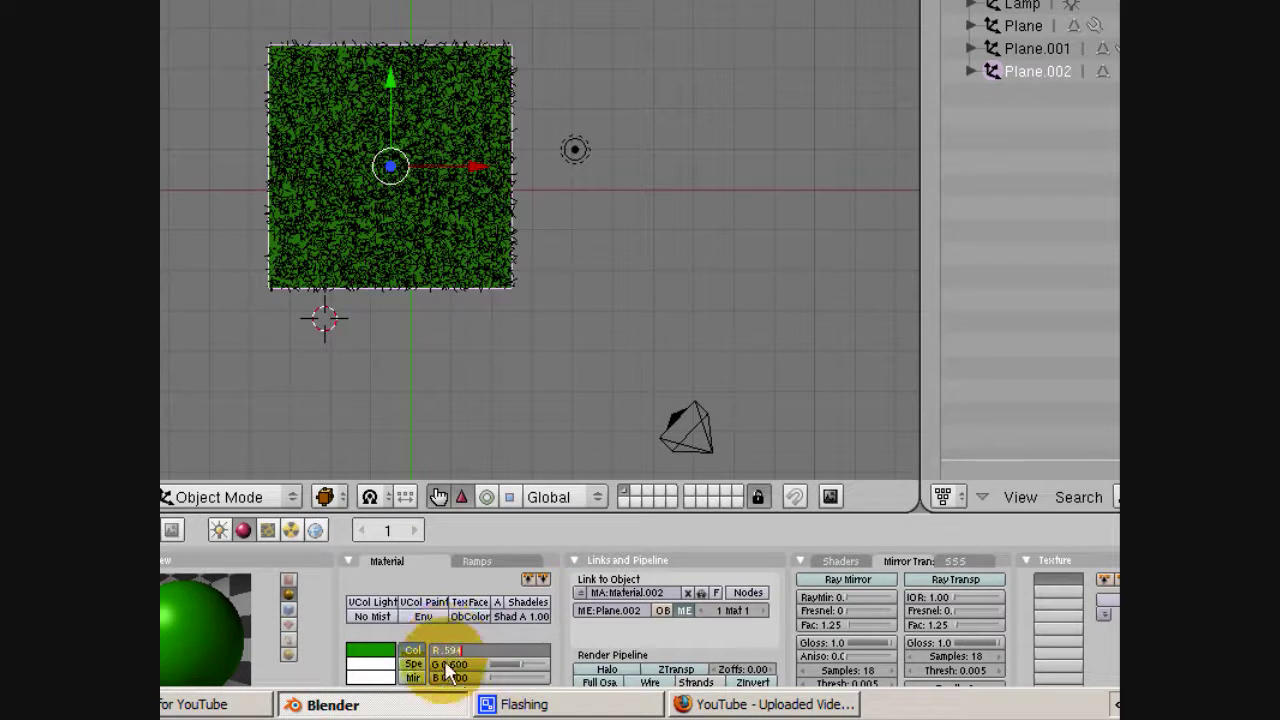
{"action": "key", "text": "Return"}
{"action": "left_click", "coordinate": [447, 665]}
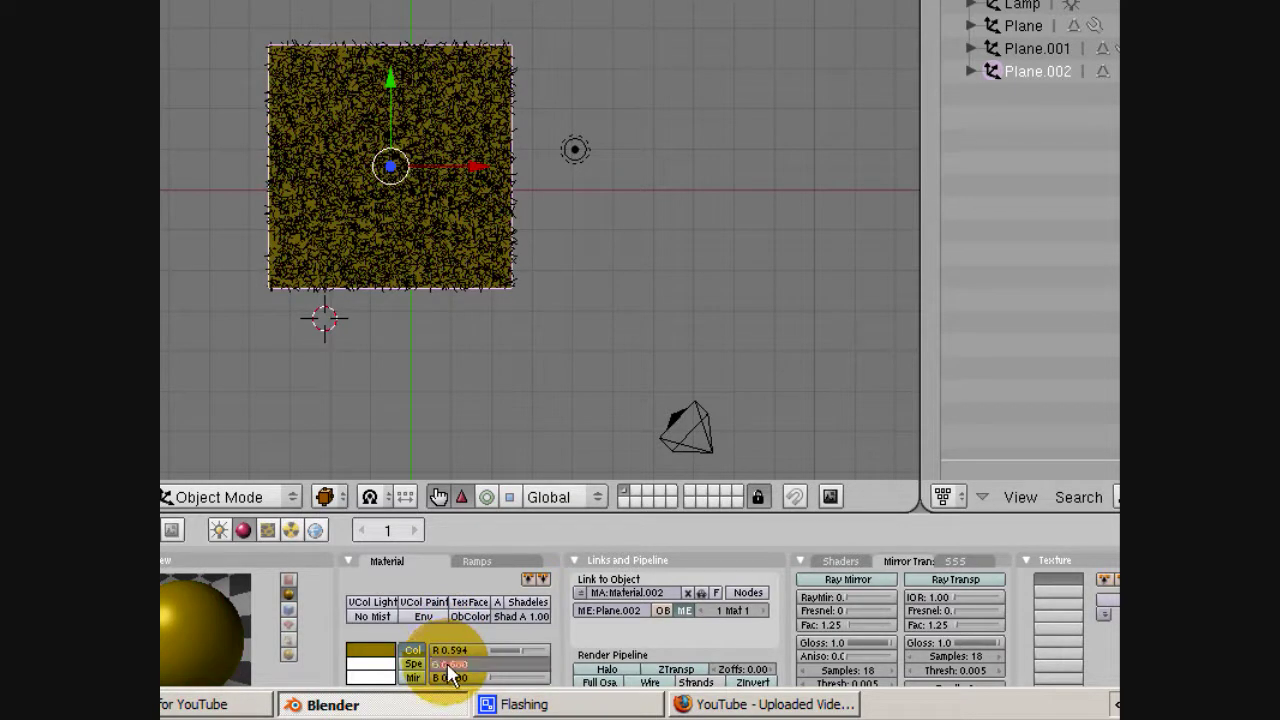
{"action": "type", "text": ".474"}
{"action": "key", "text": "Return"}
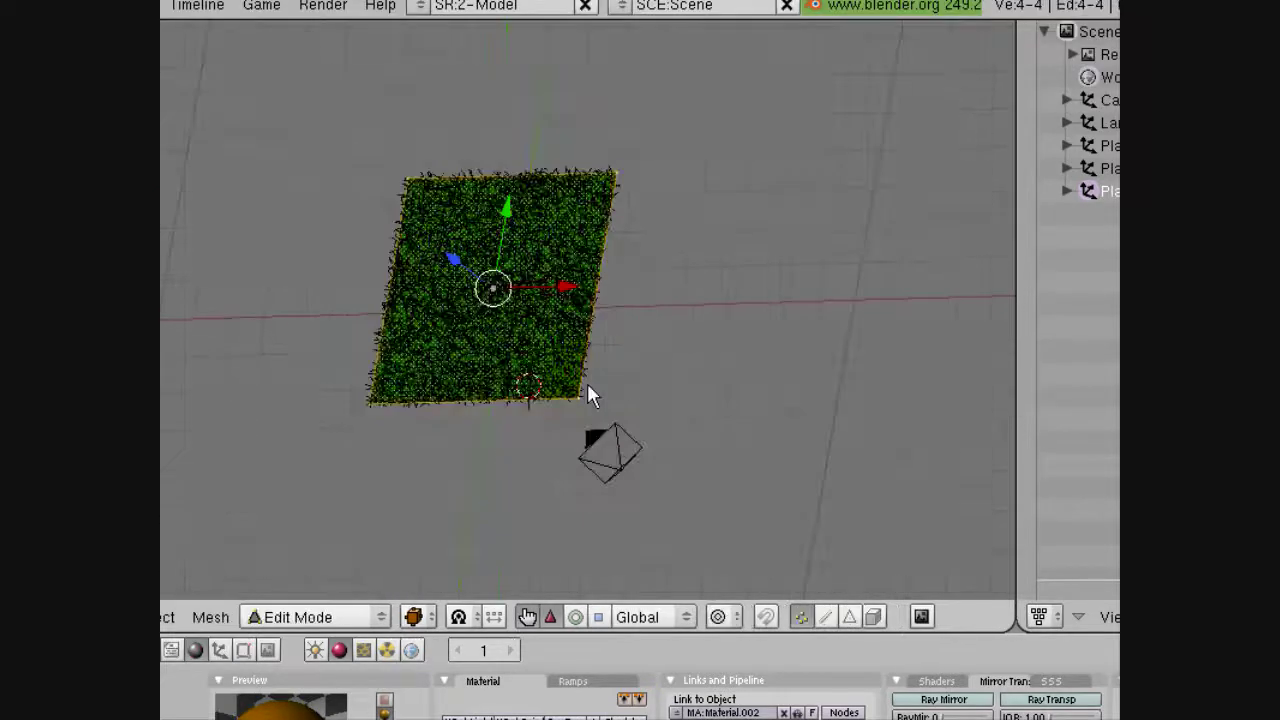
- Extrude the base plane downward along its normal to form a thin slab of soil beneath the grass
{"action": "key", "text": "e"}
{"action": "left_click", "coordinate": [590, 397]}
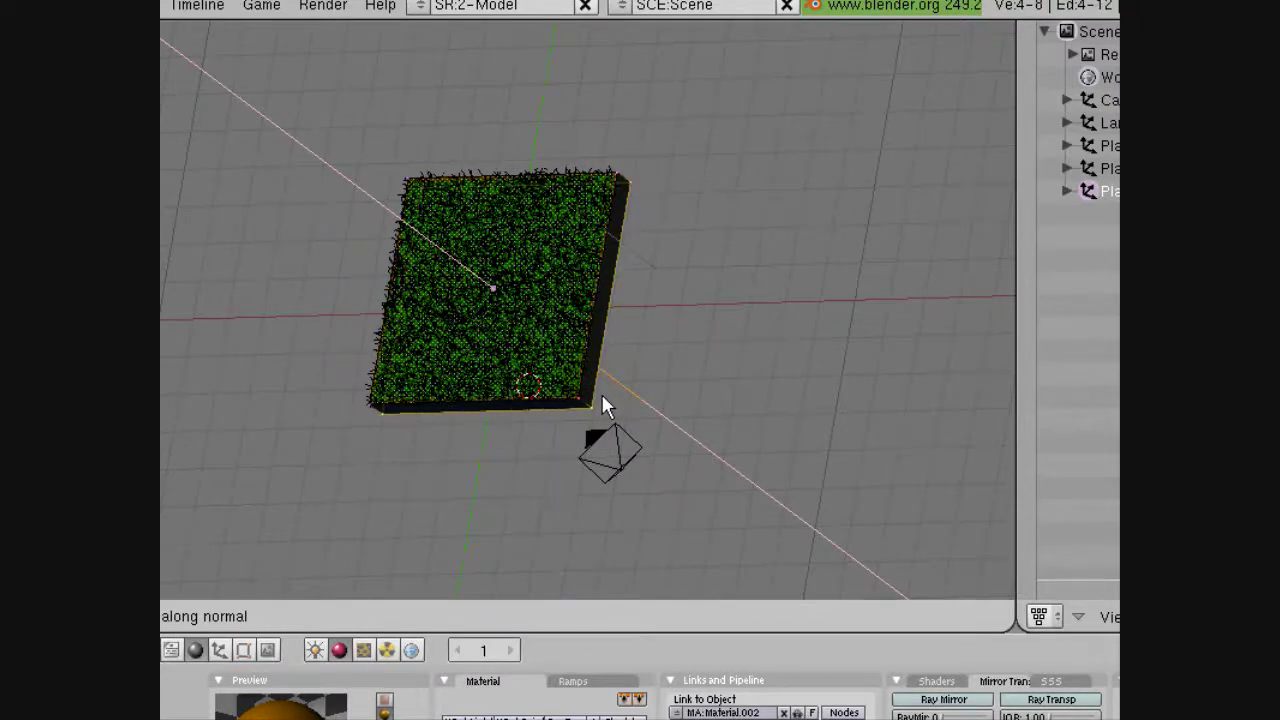
{"action": "left_click", "coordinate": [601, 394]}
- Render the scene to preview the grass on the brown soil slab
{"action": "middle_click_drag", "start_coordinate": [599, 392], "coordinate": [651, 370]}
{"action": "middle_click_drag", "start_coordinate": [591, 468], "coordinate": [611, 386]}
{"action": "key", "text": "F12"}
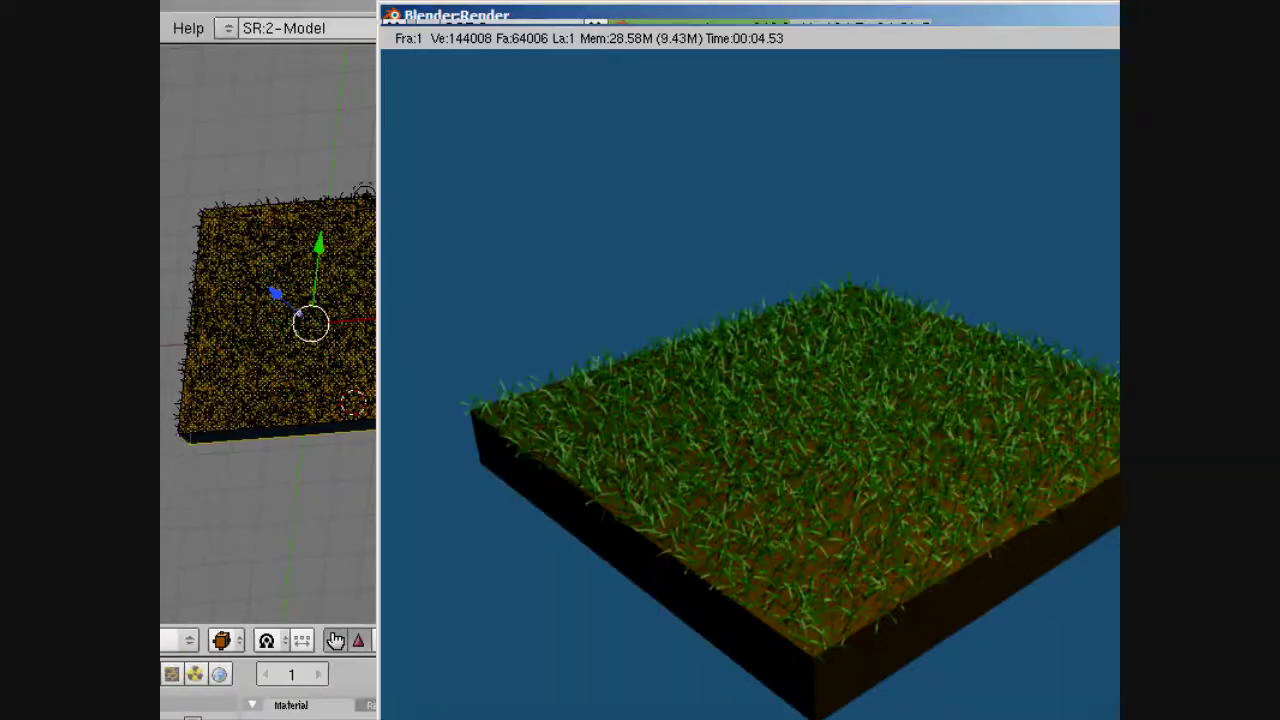